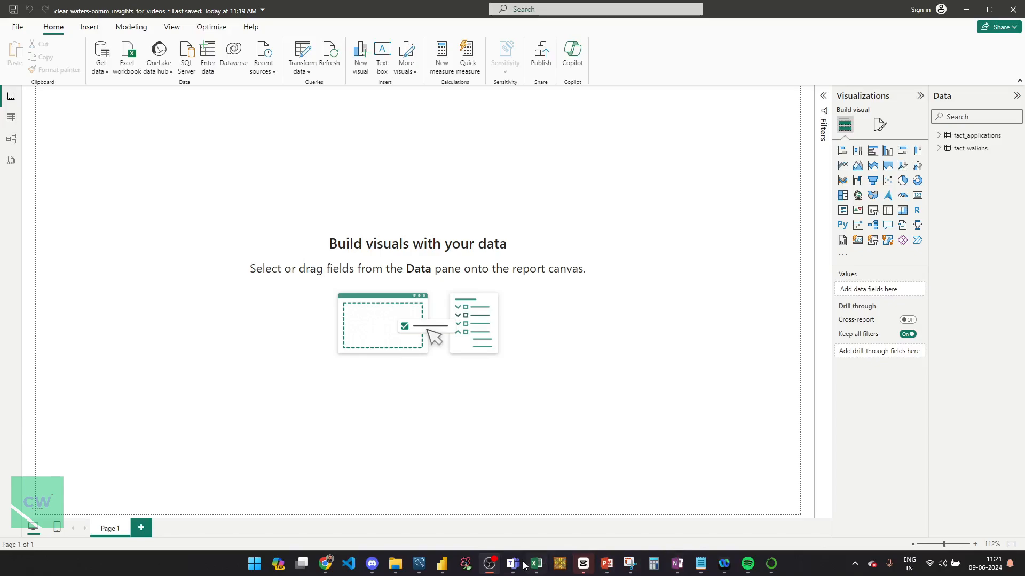
Switch to the KPI workbook in Excel and review the KPI Dashboard sheet and the problem statements on the questions sheet
{"action": "mouse_move", "coordinate": [536, 564]}
{"action": "left_click", "coordinate": [536, 512]}
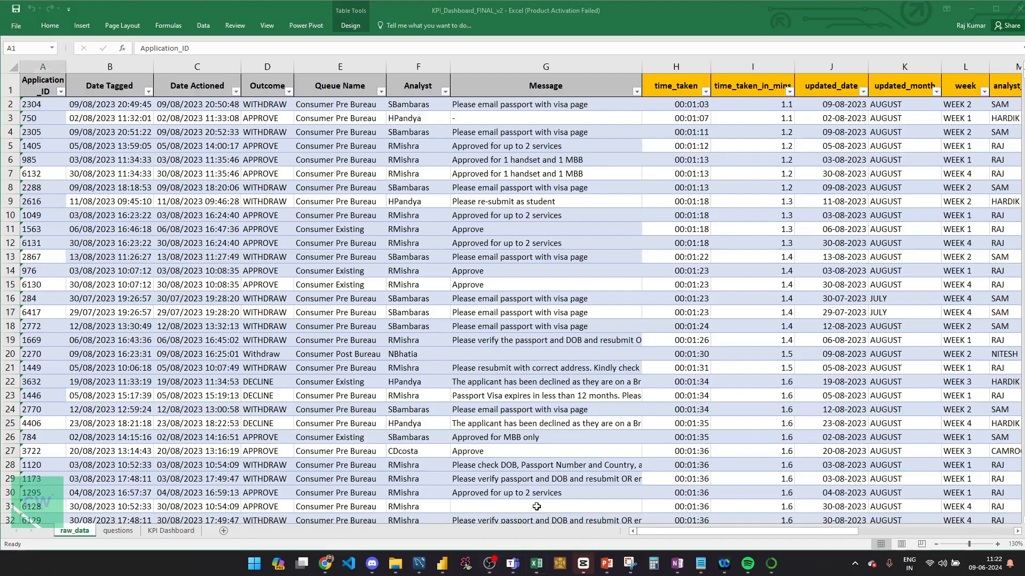
{"action": "left_click", "coordinate": [171, 531]}
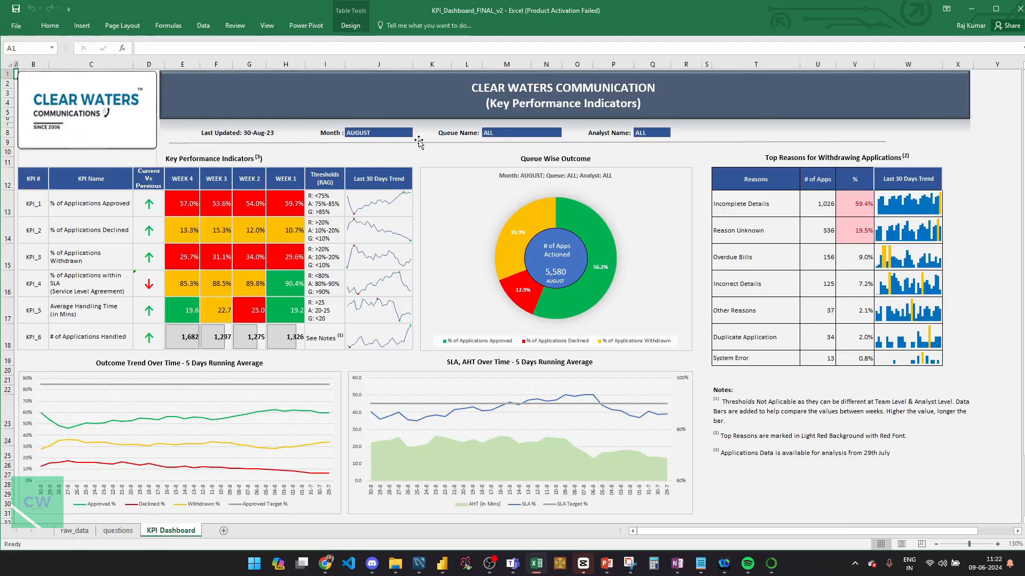
{"action": "left_click", "coordinate": [124, 534]}
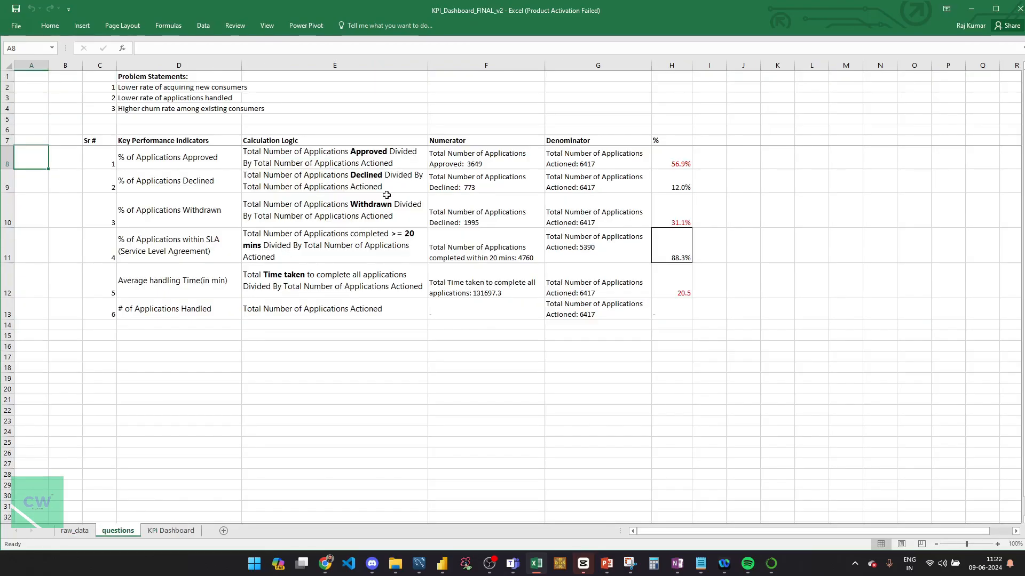
{"action": "left_click", "coordinate": [184, 89]}
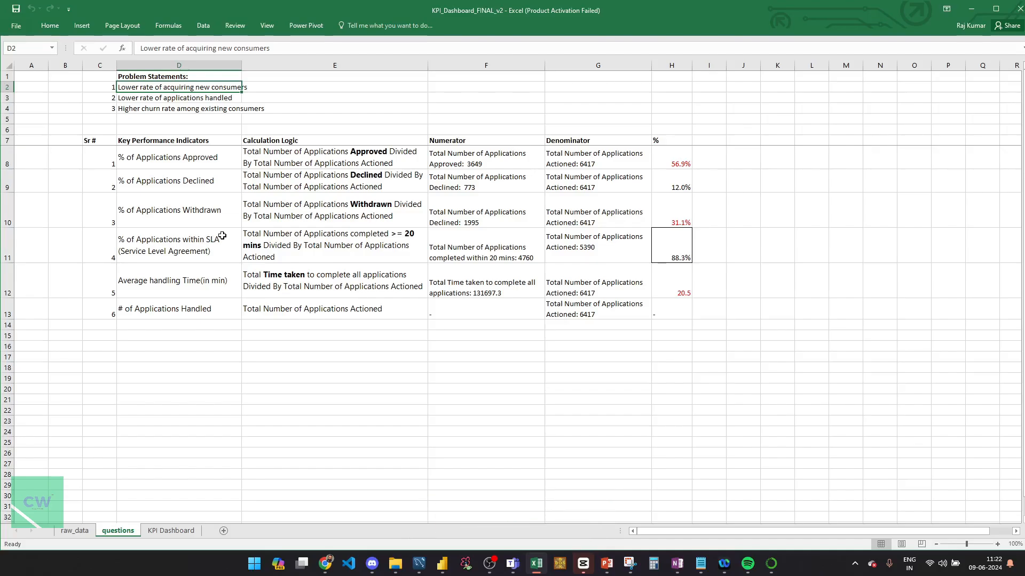
{"action": "key", "text": "Down"}
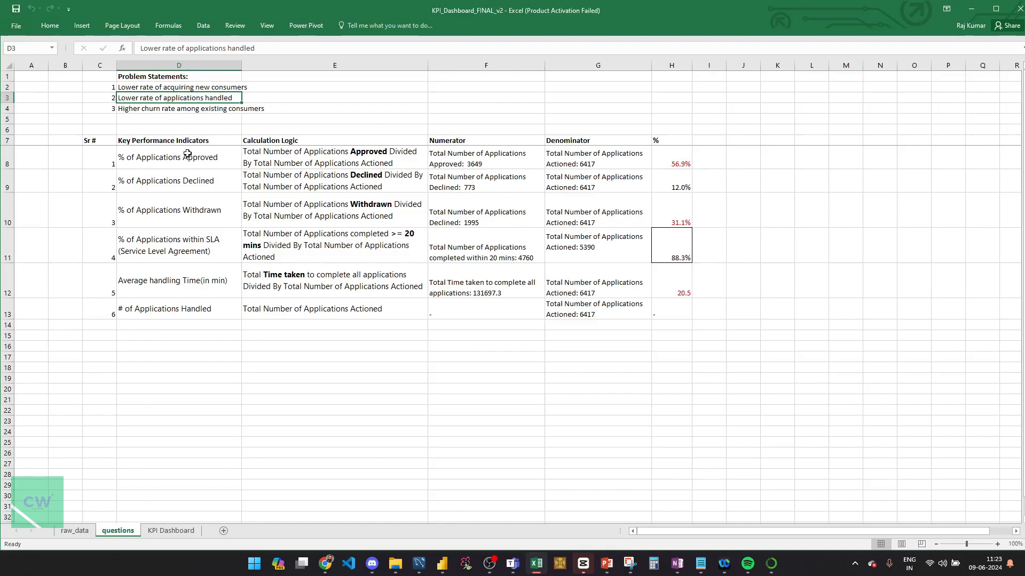
Examine the six key performance indicators and their percentage column on the questions sheet
{"action": "left_click_drag", "start_coordinate": [187, 156], "coordinate": [197, 302]}
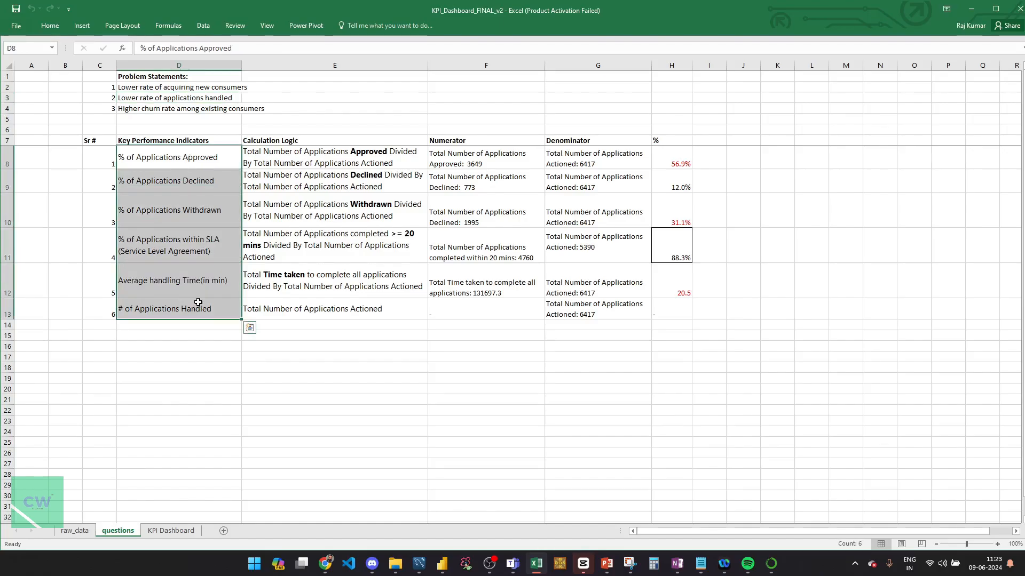
{"action": "left_click", "coordinate": [180, 157]}
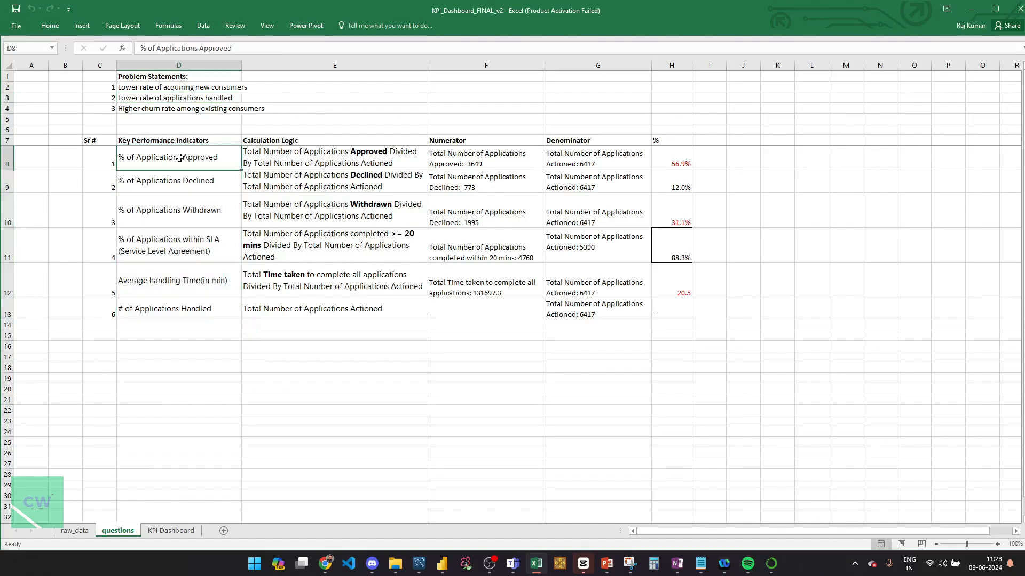
{"action": "left_click", "coordinate": [197, 269]}
{"action": "left_click", "coordinate": [171, 312]}
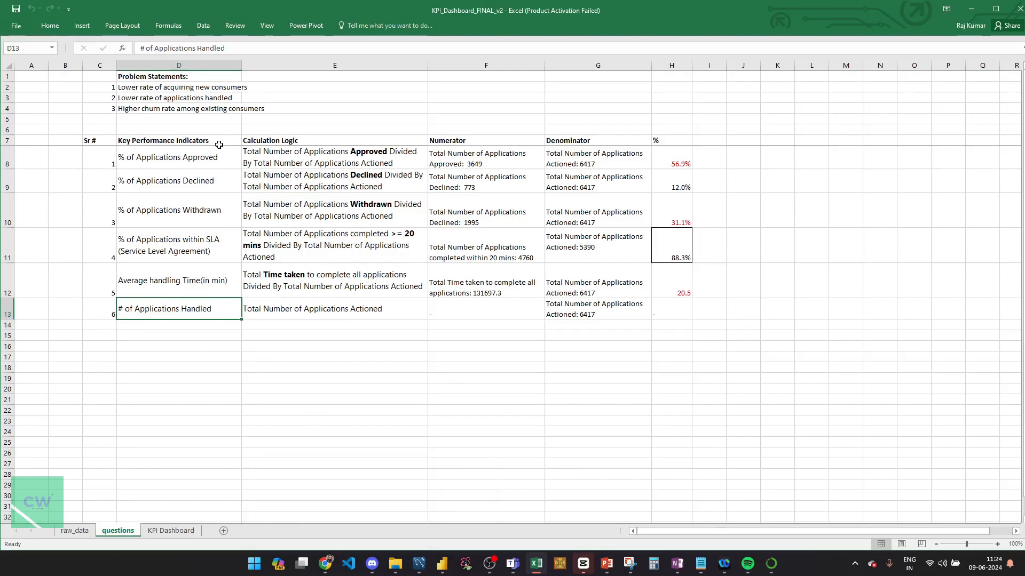
{"action": "left_click_drag", "start_coordinate": [219, 152], "coordinate": [218, 304]}
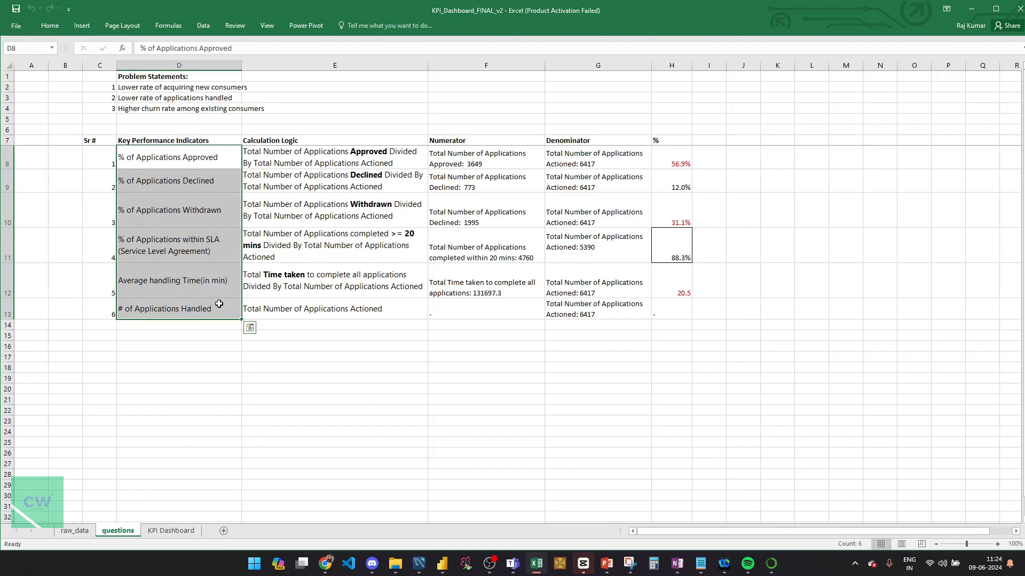
{"action": "left_click", "coordinate": [216, 357]}
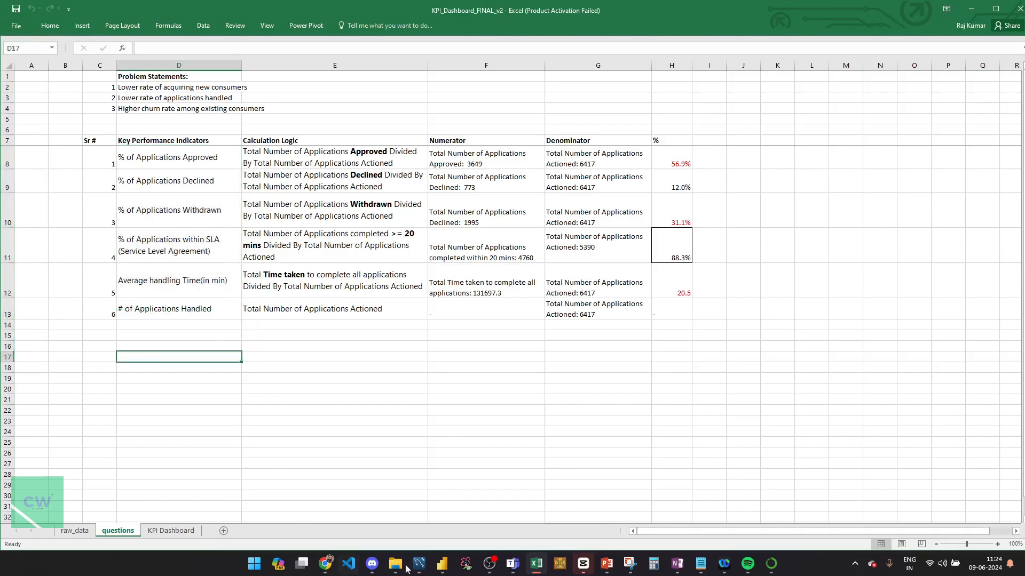
{"action": "left_click_drag", "start_coordinate": [668, 163], "coordinate": [666, 308]}
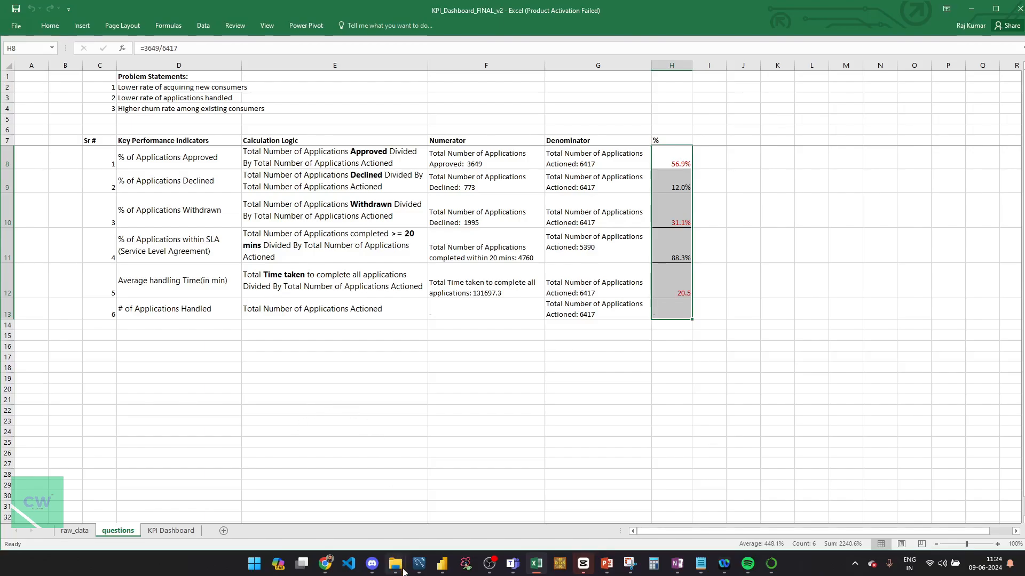
Switch to Power BI Desktop and load a manually entered blank table named key_measures
{"action": "mouse_move", "coordinate": [395, 564]}
{"action": "left_click", "coordinate": [442, 563]}
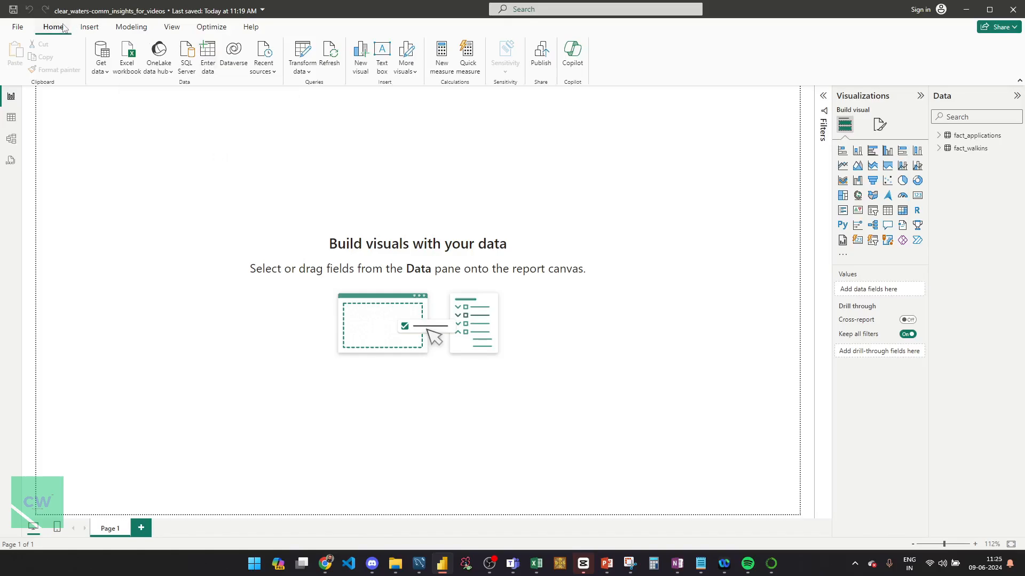
{"action": "left_click", "coordinate": [209, 60]}
{"action": "left_click", "coordinate": [210, 54]}
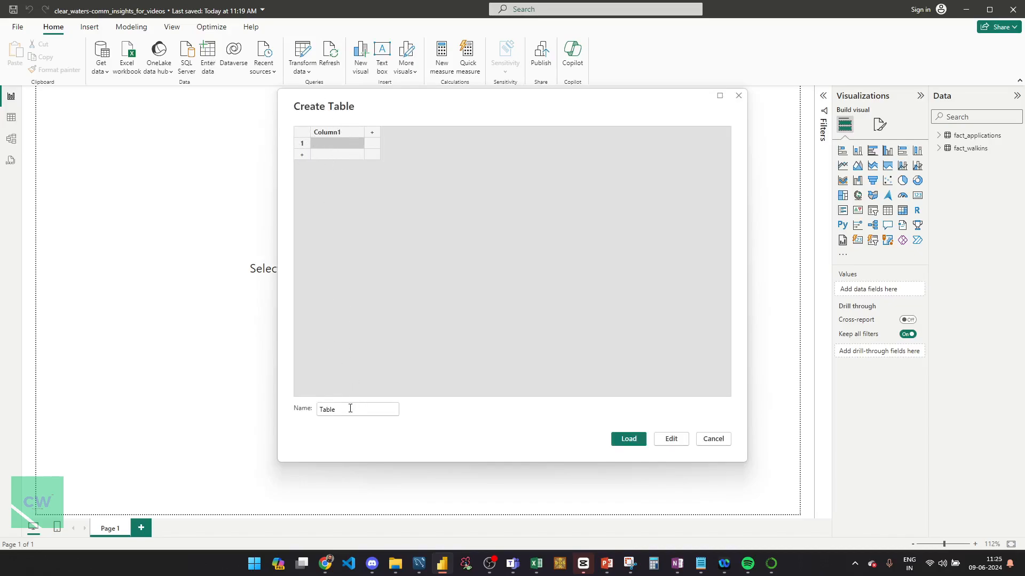
{"action": "left_click_drag", "start_coordinate": [350, 408], "coordinate": [294, 413]}
{"action": "type", "text": "k"}
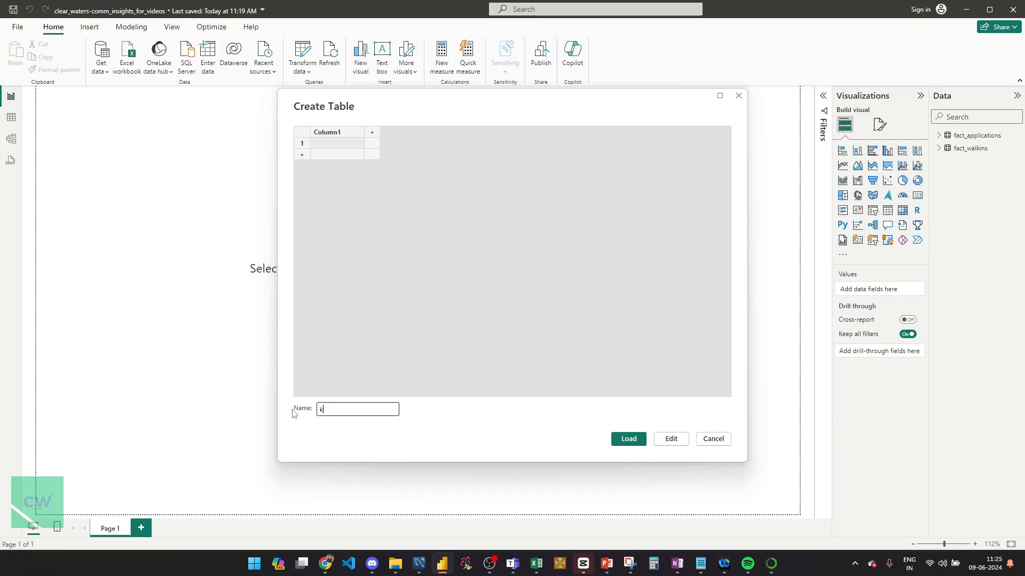
{"action": "type", "text": "ey_measures"}
{"action": "left_click", "coordinate": [624, 442]}
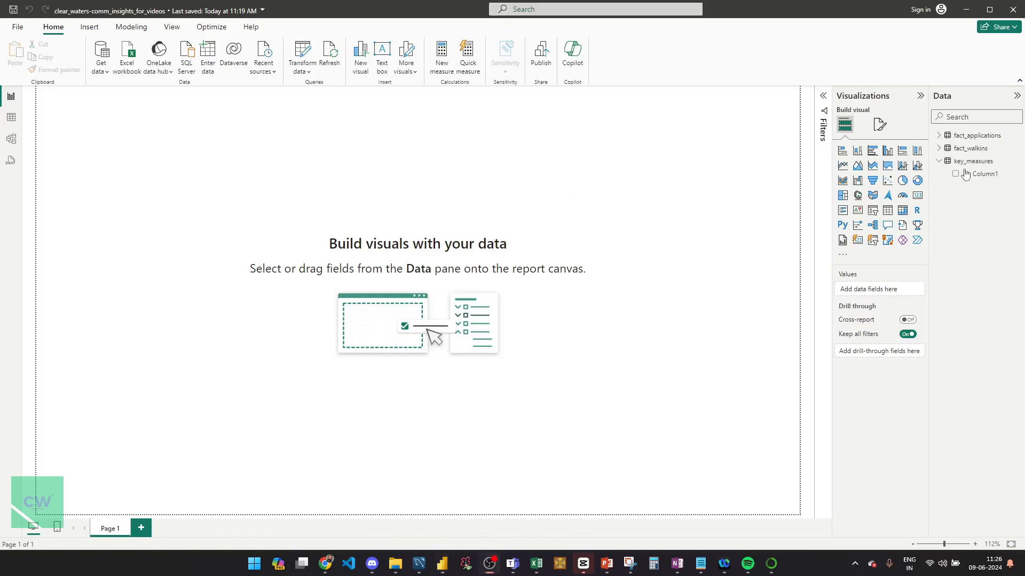
Add a new measure to the key_measures table and begin its formula with "total_apps ="
{"action": "left_click", "coordinate": [969, 163]}
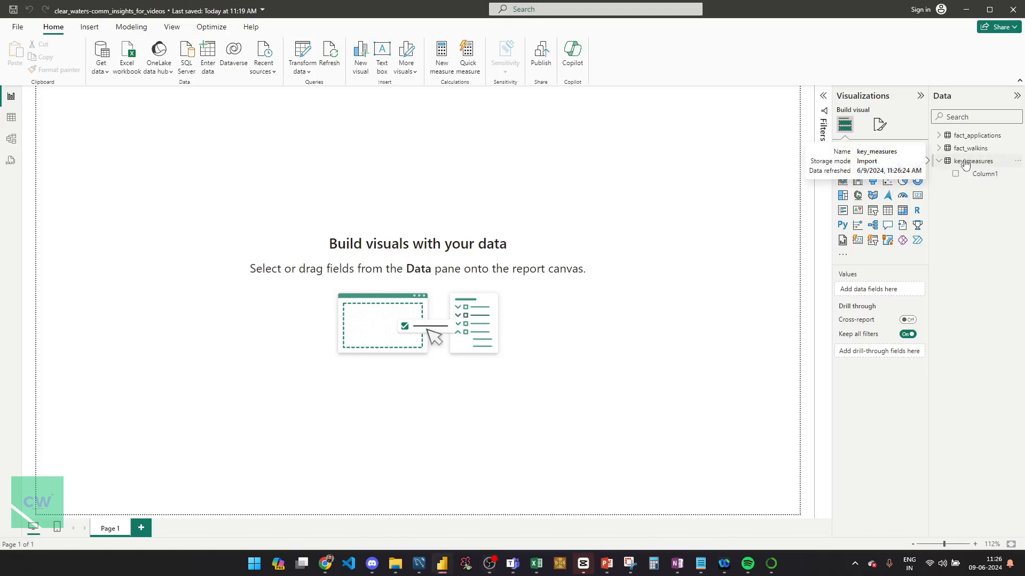
{"action": "right_click", "coordinate": [965, 162]}
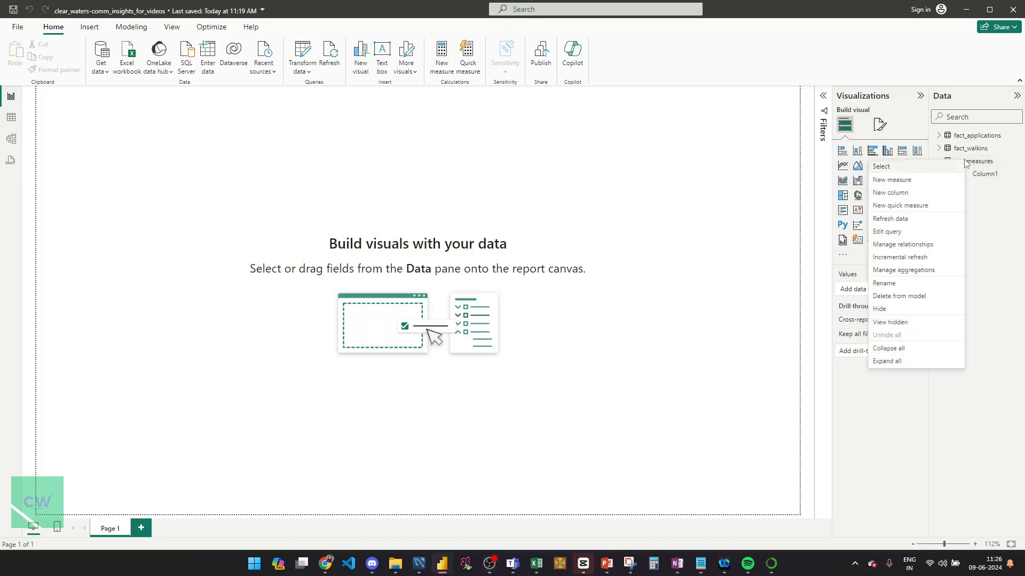
{"action": "left_click", "coordinate": [888, 183]}
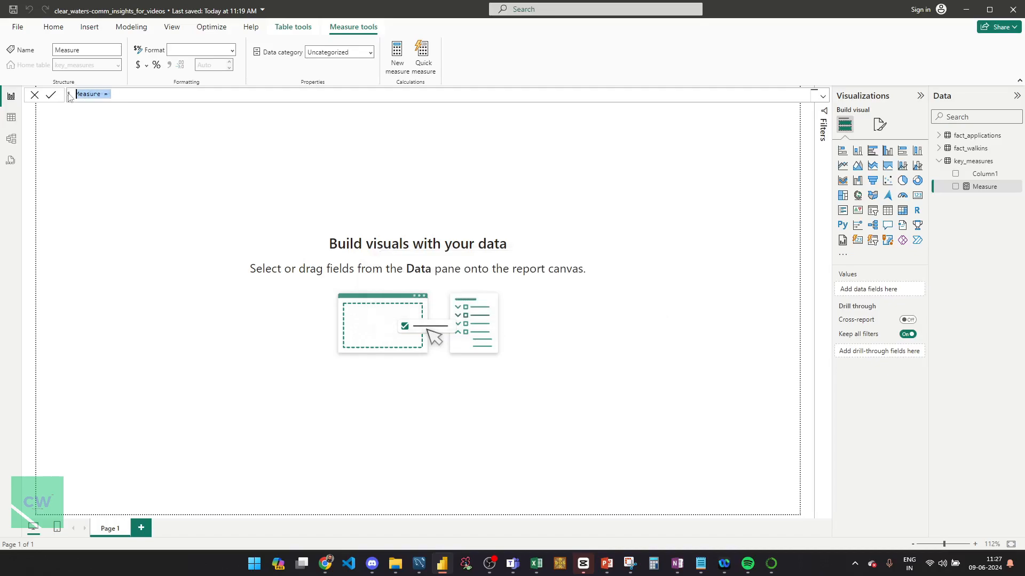
{"action": "type", "text": "total_apps ="}
Switch to the ChatGPT conversation in Chrome and submit the prompt "create measure to count total records in a table"
{"action": "mouse_move", "coordinate": [324, 561]}
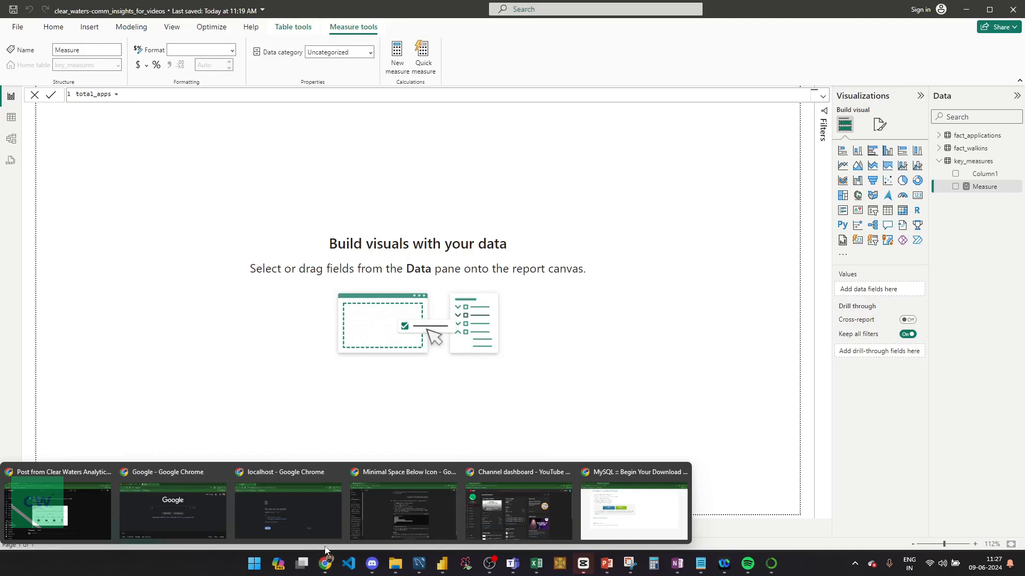
{"action": "left_click", "coordinate": [387, 516]}
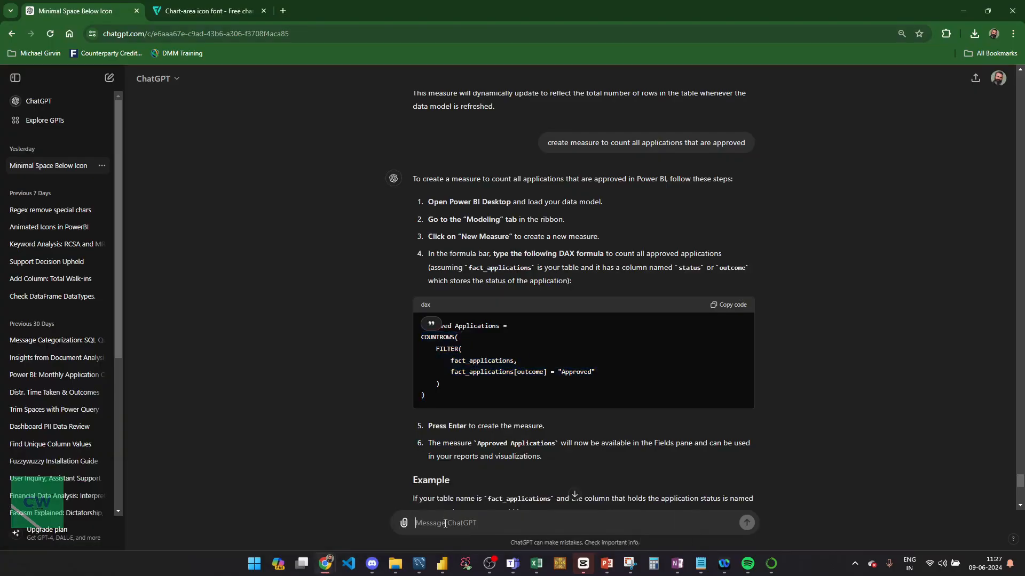
{"action": "scroll", "coordinate": [490, 341], "scroll_direction": "down", "scroll_amount": 12}
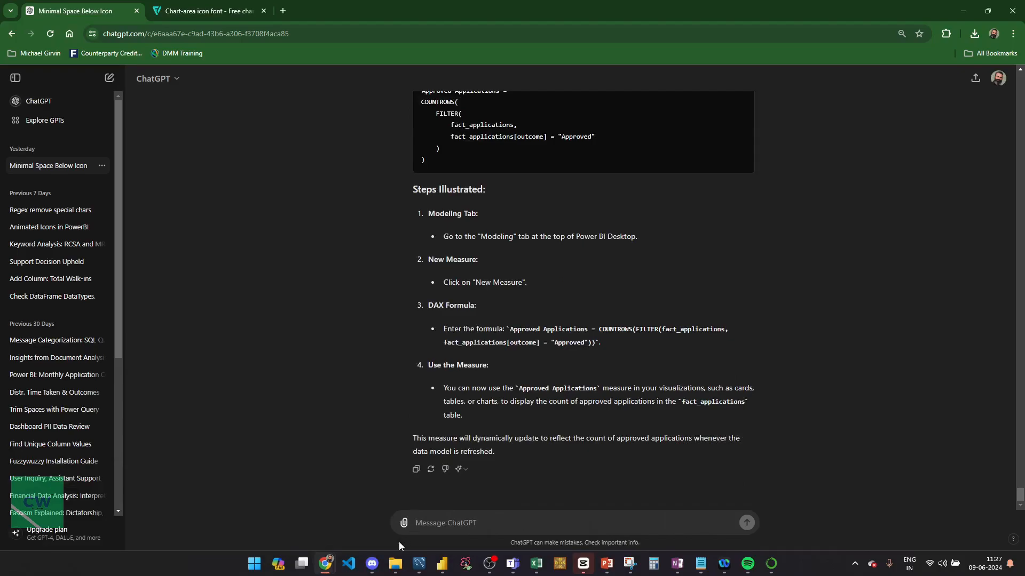
{"action": "mouse_move", "coordinate": [371, 563]}
{"action": "type", "text": "create measure to count t"}
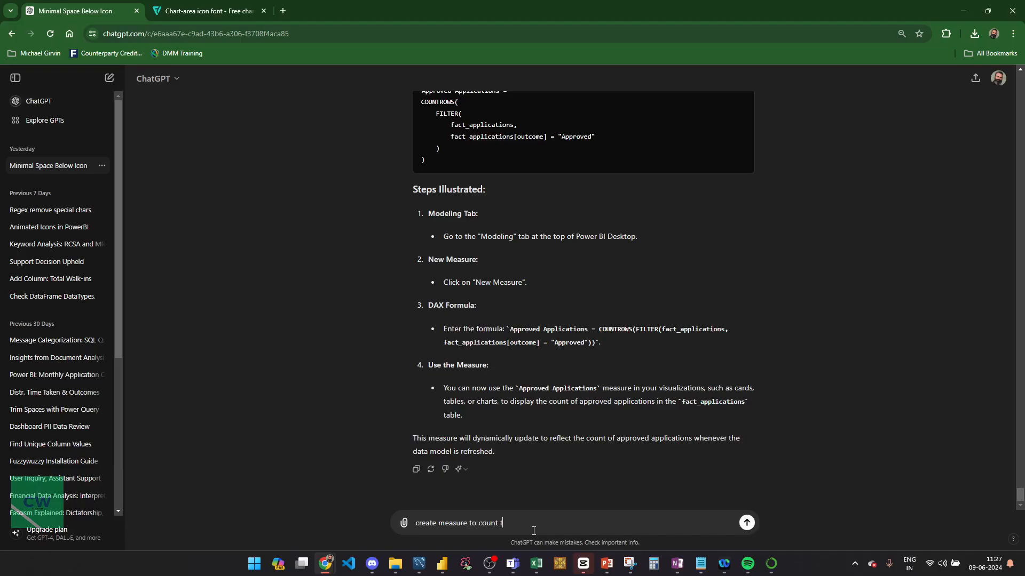
{"action": "type", "text": "otal records in a table"}
{"action": "key", "text": "Return"}
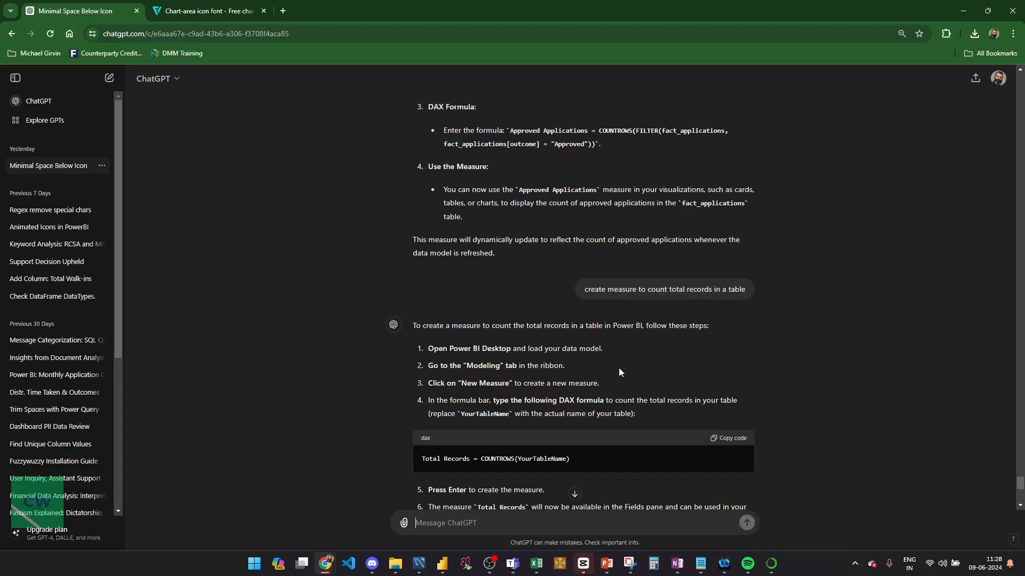
Examine the suggested COUNTROWS formulas and earlier measure answers in the "Minimal Space Below Icon" conversation, ending with that conversation open
{"action": "scroll", "coordinate": [619, 367], "scroll_direction": "down", "scroll_amount": 2}
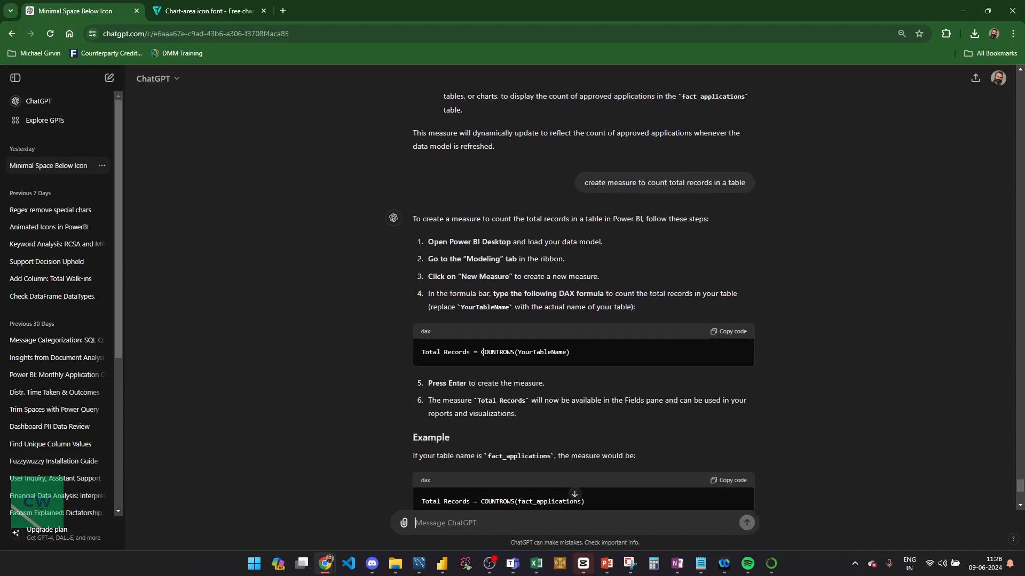
{"action": "left_click_drag", "start_coordinate": [482, 352], "coordinate": [590, 346]}
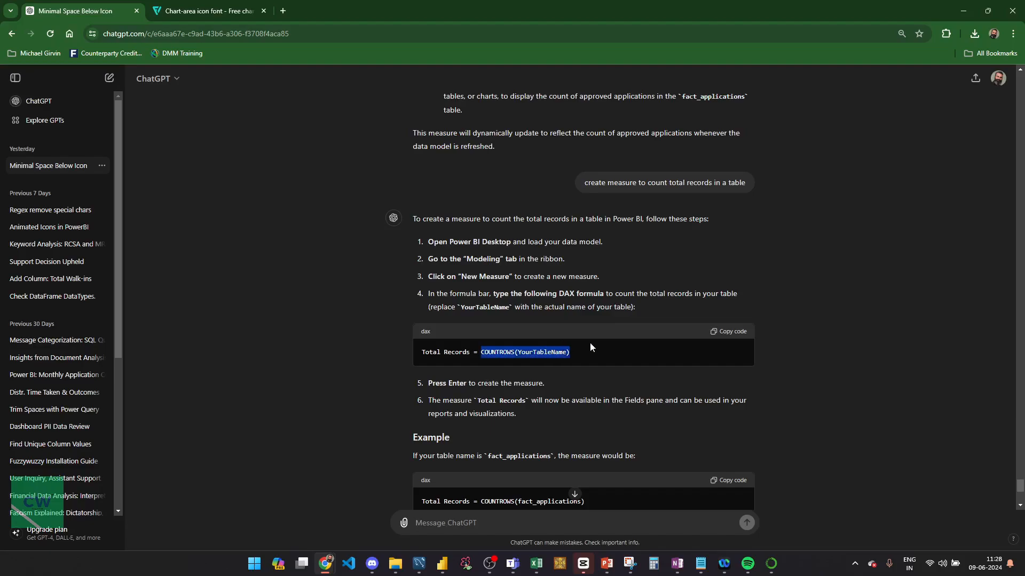
{"action": "left_click", "coordinate": [590, 347]}
{"action": "scroll", "coordinate": [590, 346], "scroll_direction": "down", "scroll_amount": 2}
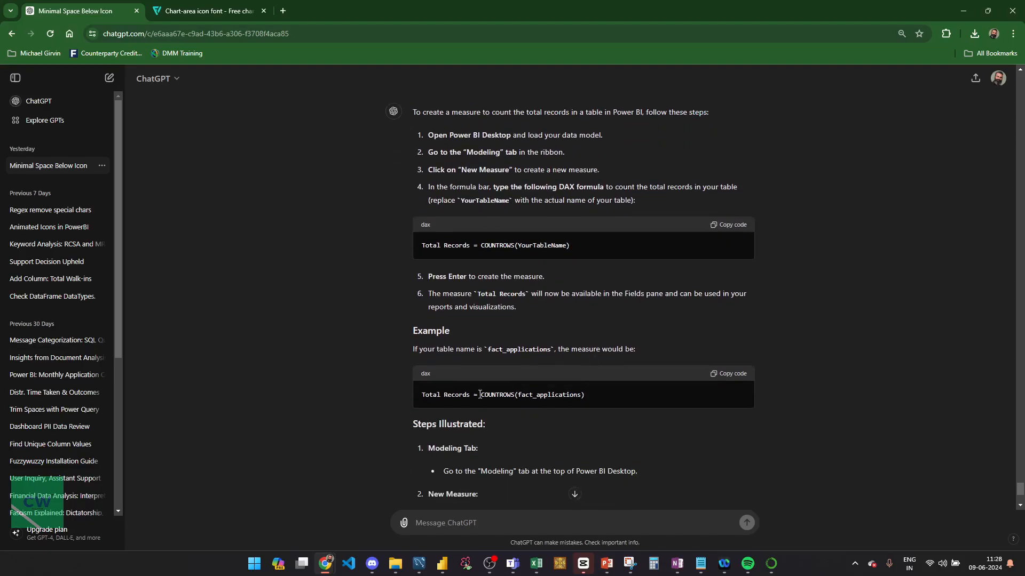
{"action": "left_click_drag", "start_coordinate": [479, 395], "coordinate": [590, 396]}
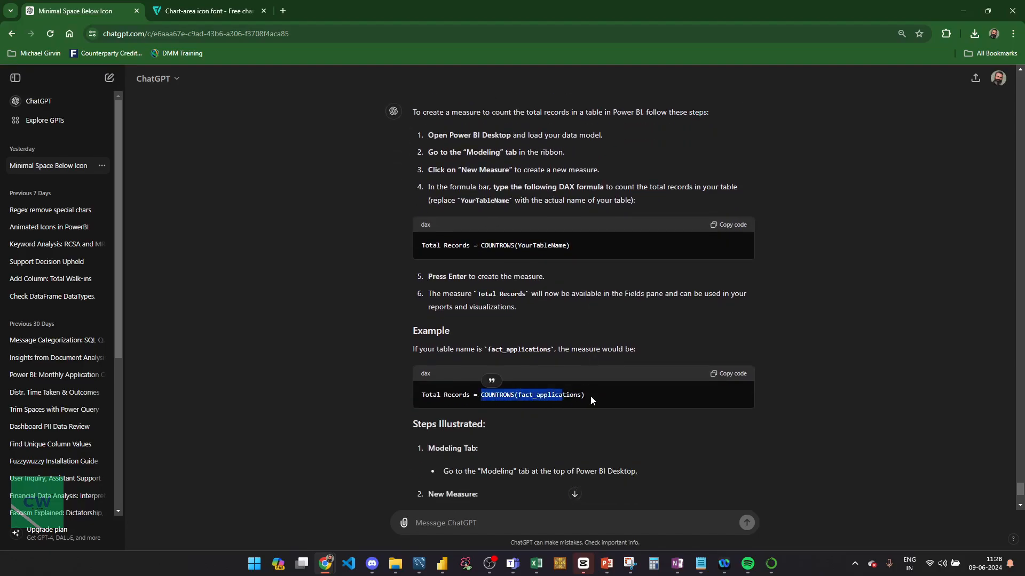
{"action": "left_click", "coordinate": [587, 396]}
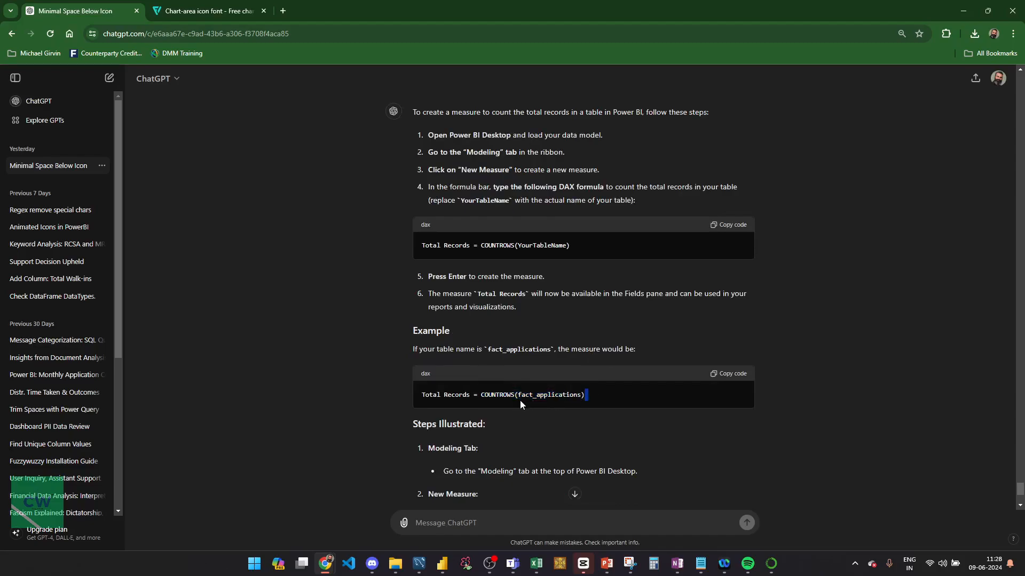
{"action": "scroll", "coordinate": [594, 299], "scroll_direction": "down", "scroll_amount": 12}
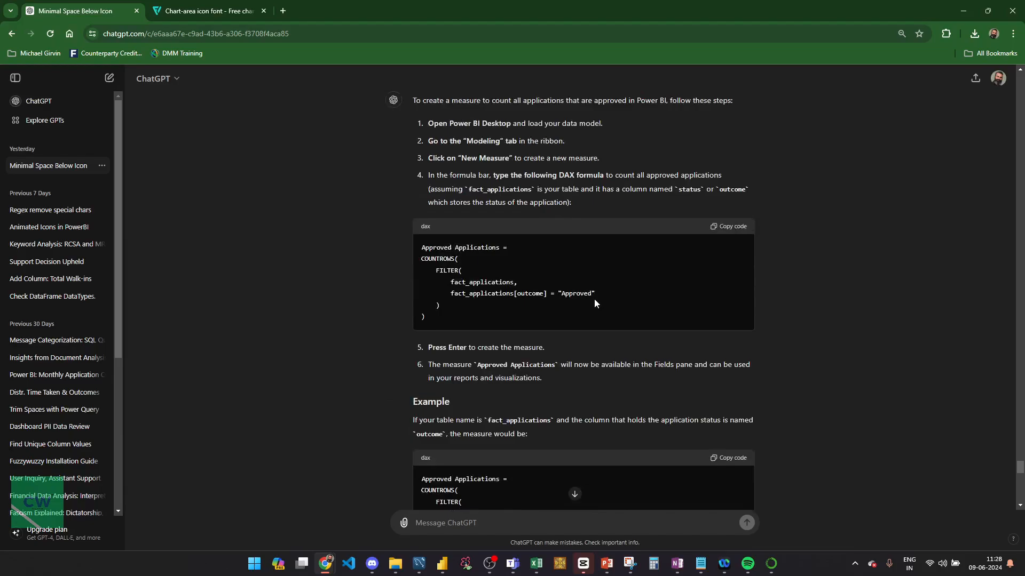
{"action": "scroll", "coordinate": [595, 303], "scroll_direction": "up", "scroll_amount": 10}
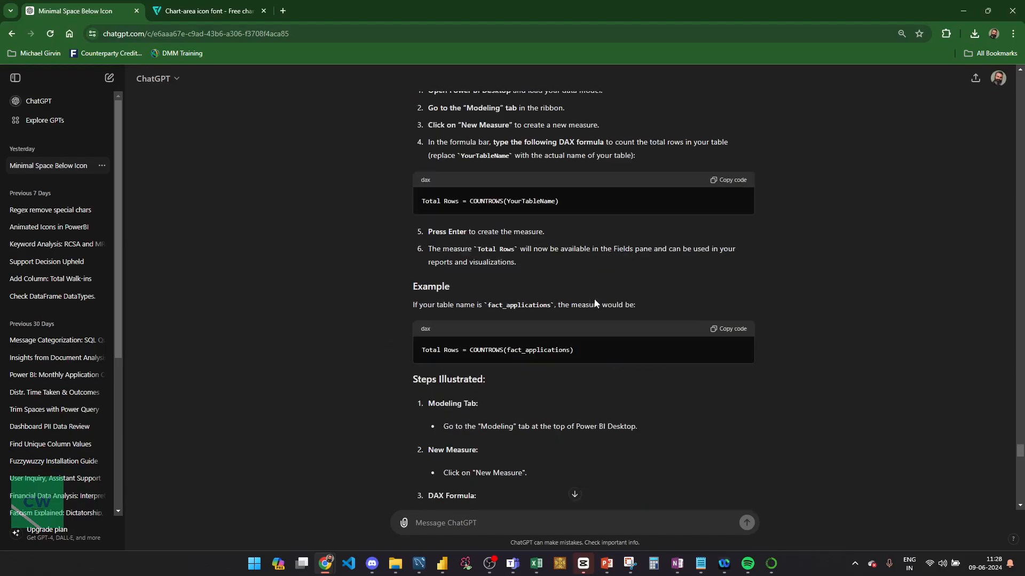
{"action": "scroll", "coordinate": [595, 303], "scroll_direction": "down", "scroll_amount": 18}
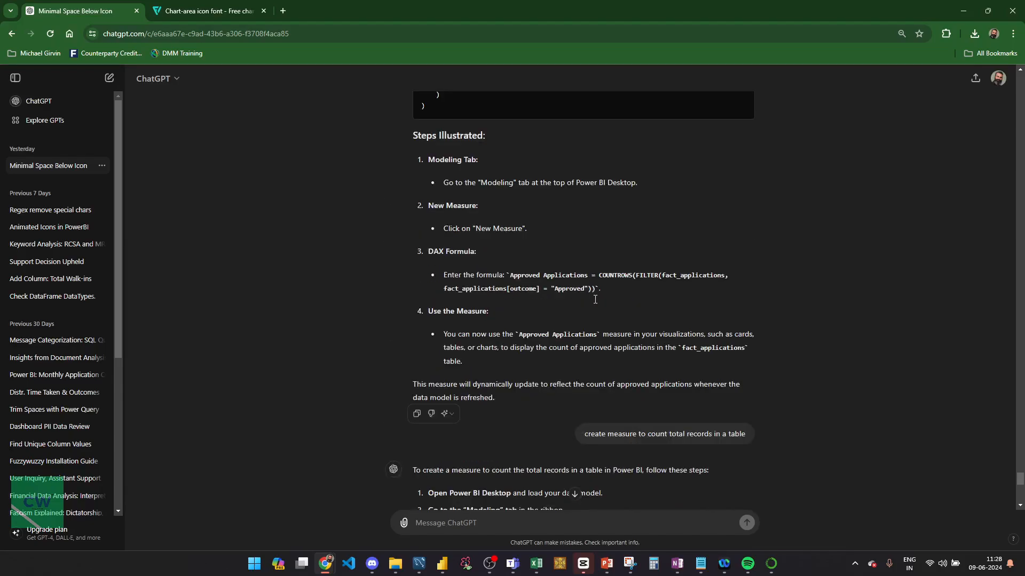
{"action": "scroll", "coordinate": [595, 299], "scroll_direction": "down", "scroll_amount": 10}
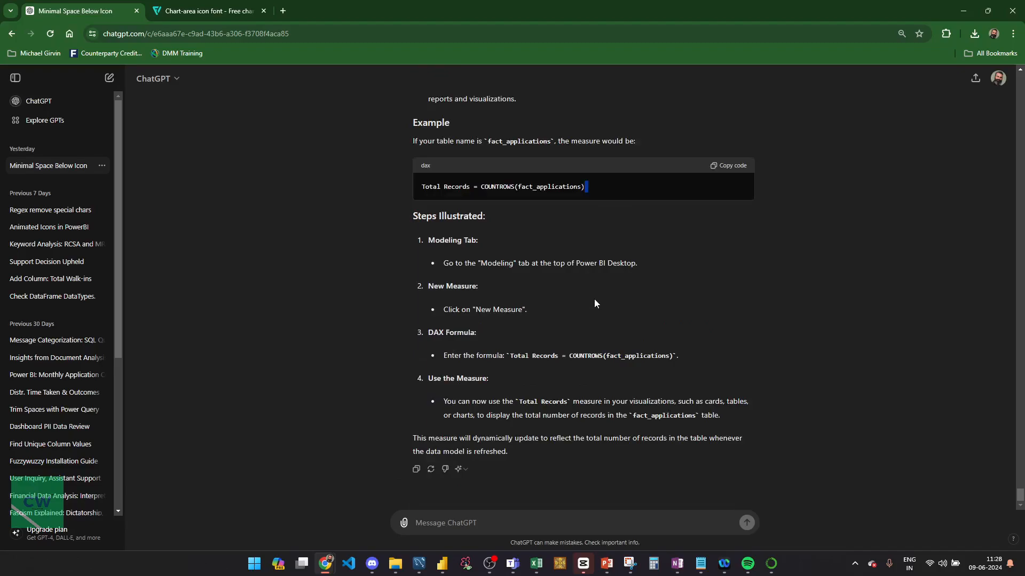
{"action": "scroll", "coordinate": [579, 308], "scroll_direction": "up", "scroll_amount": 2}
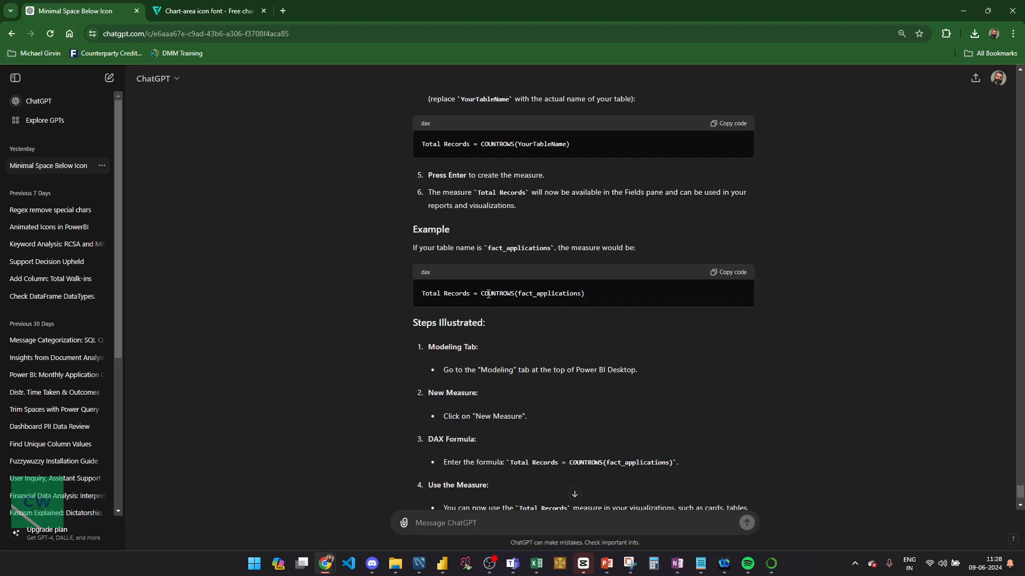
{"action": "key", "text": "ctrl+shift+o"}
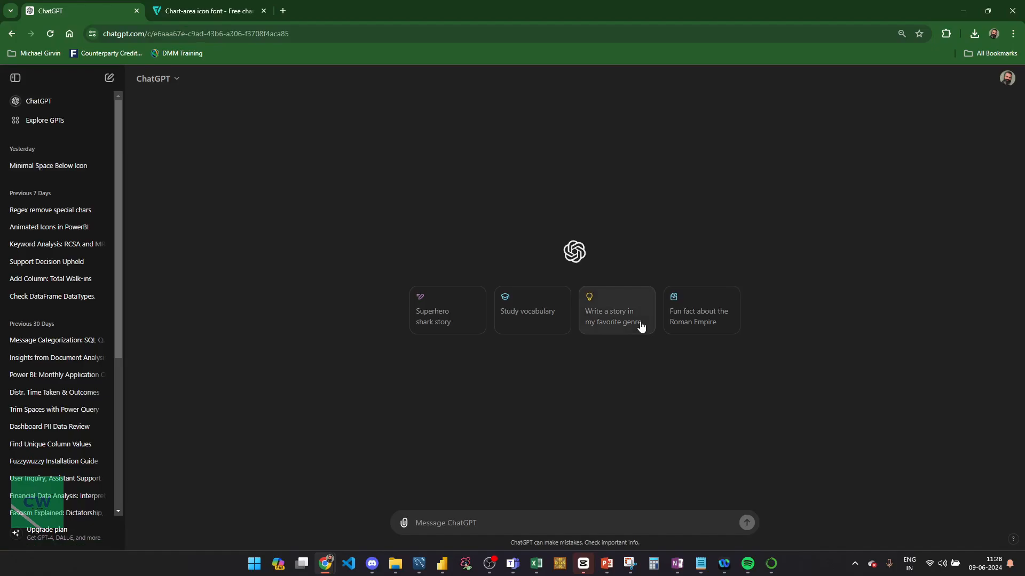
{"action": "left_click", "coordinate": [33, 168]}
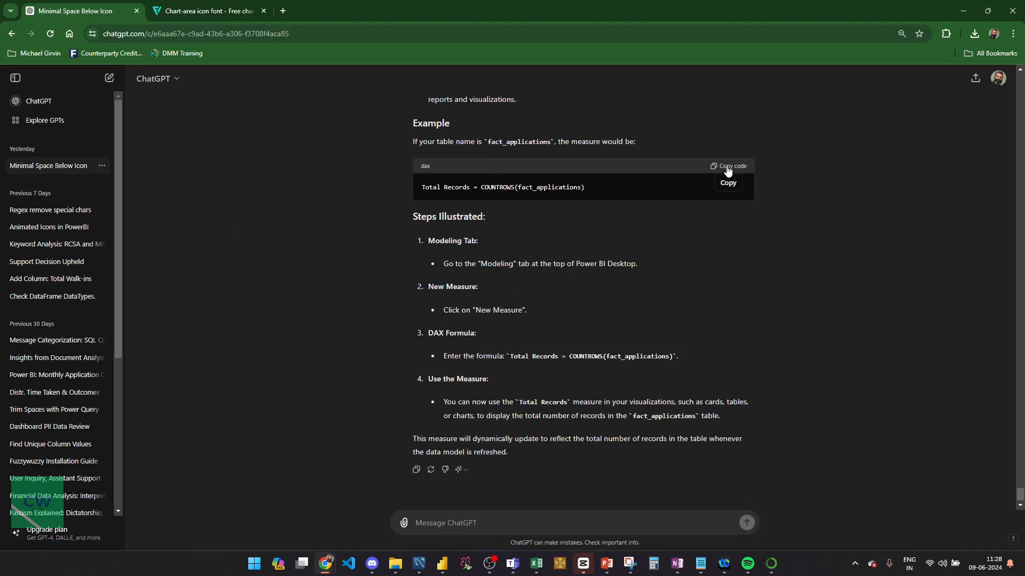
Switch to Power BI Desktop and complete the measure as total_apps = COUNTROWS(fact_applications), without the extra "Total Records =" text
{"action": "key", "text": "alt+Tab"}
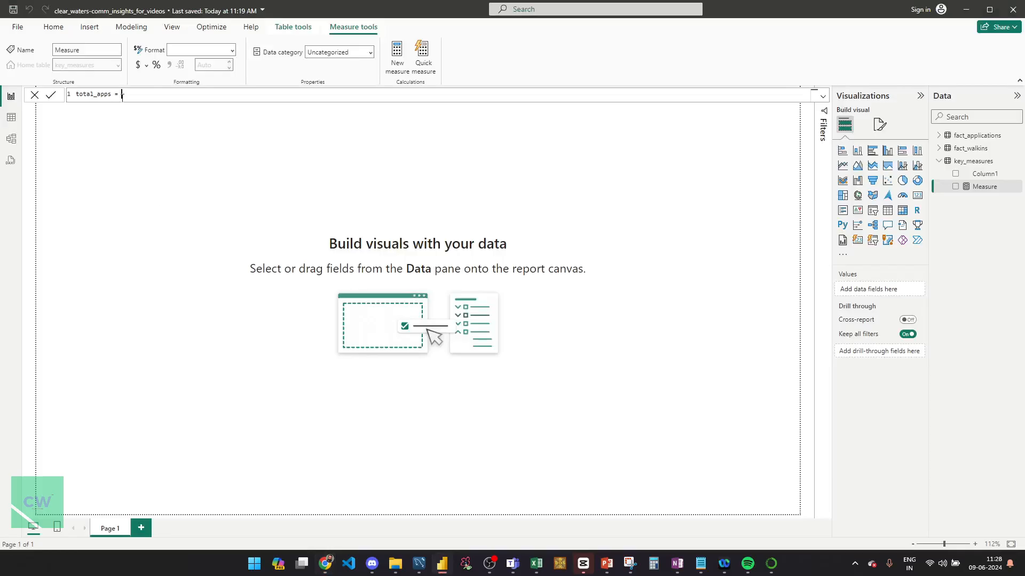
{"action": "type", "text": "Total Records = COUNTROWS(fact_applications)"}
{"action": "double_click", "coordinate": [125, 95]}
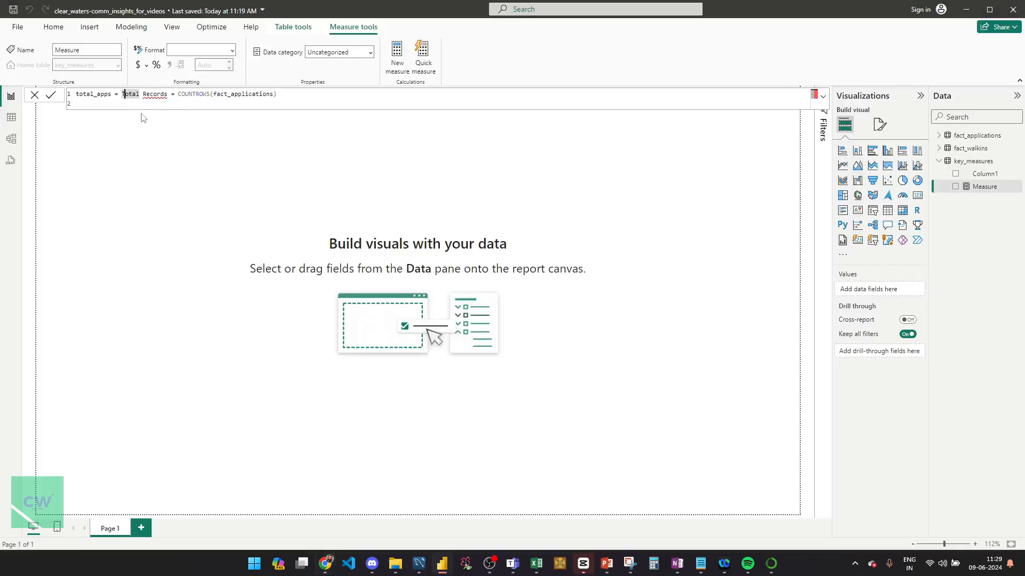
{"action": "key", "text": "Left"}
{"action": "key", "text": "shift+Right"}
{"action": "key", "text": "shift+Right"}
{"action": "key", "text": "shift+Right"}
{"action": "key", "text": "shift+Right"}
{"action": "key", "text": "shift+Right"}
{"action": "key", "text": "shift+Right"}
{"action": "key", "text": "shift+Right"}
{"action": "key", "text": "shift+Right"}
{"action": "key", "text": "shift+Right"}
{"action": "key", "text": "shift+Right"}
{"action": "key", "text": "shift+Right"}
{"action": "key", "text": "shift+Right"}
{"action": "key", "text": "shift+Right"}
{"action": "key", "text": "shift+Right"}
{"action": "key", "text": "shift+Right"}
{"action": "key", "text": "shift+Right"}
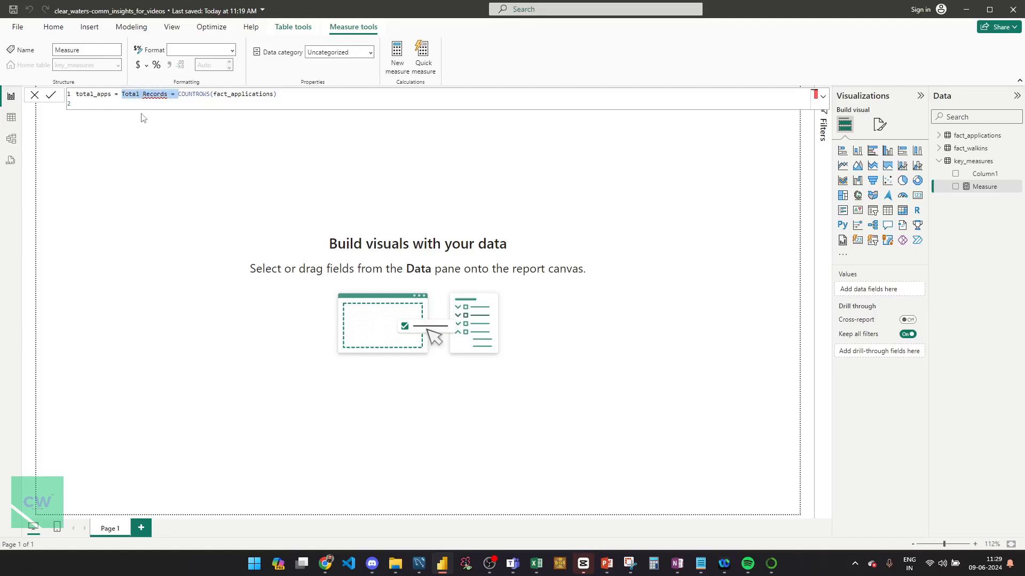
{"action": "key", "text": "BackSpace"}
{"action": "key", "text": "End"}
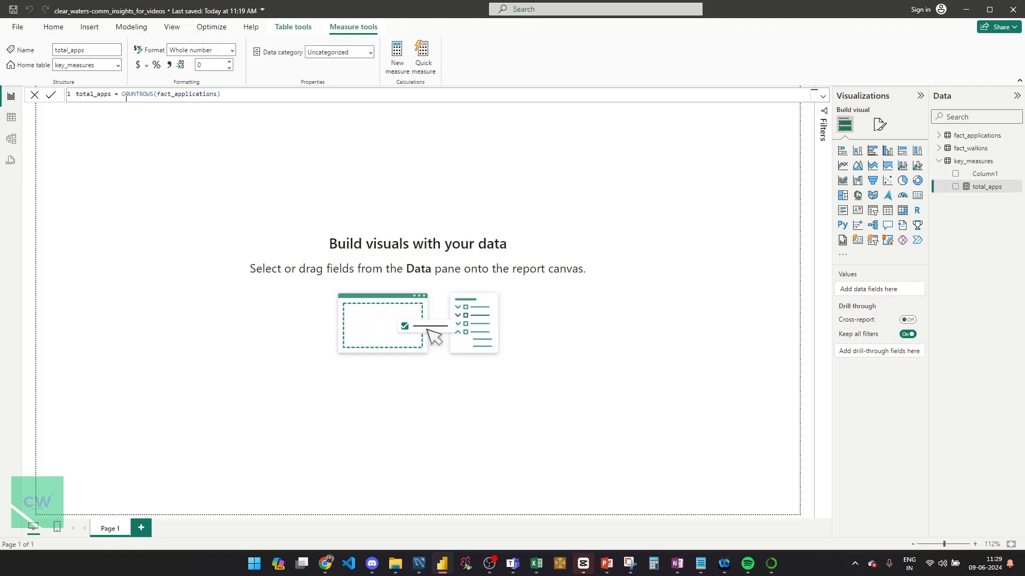
{"action": "left_click", "coordinate": [213, 94]}
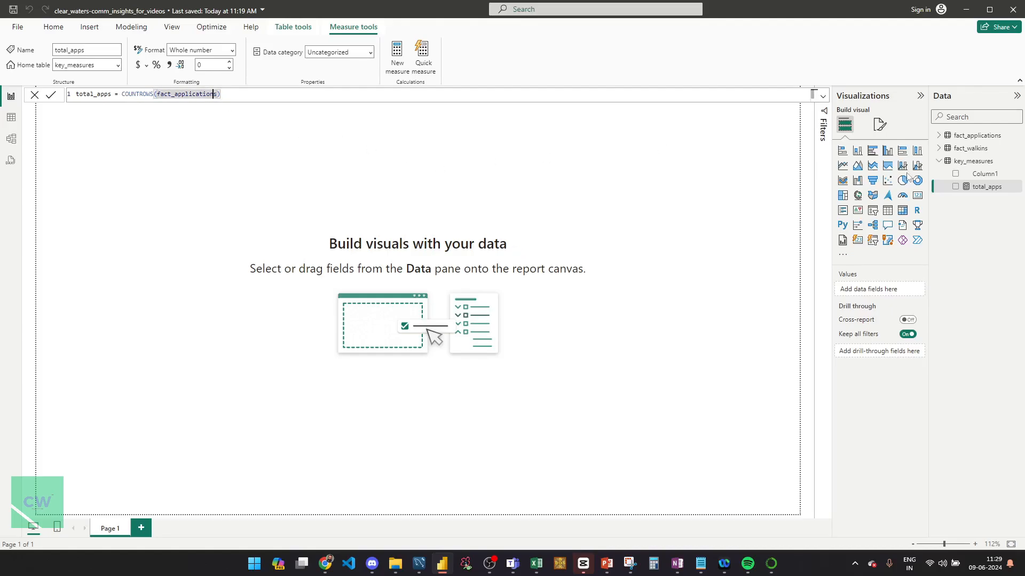
{"action": "left_click", "coordinate": [942, 188]}
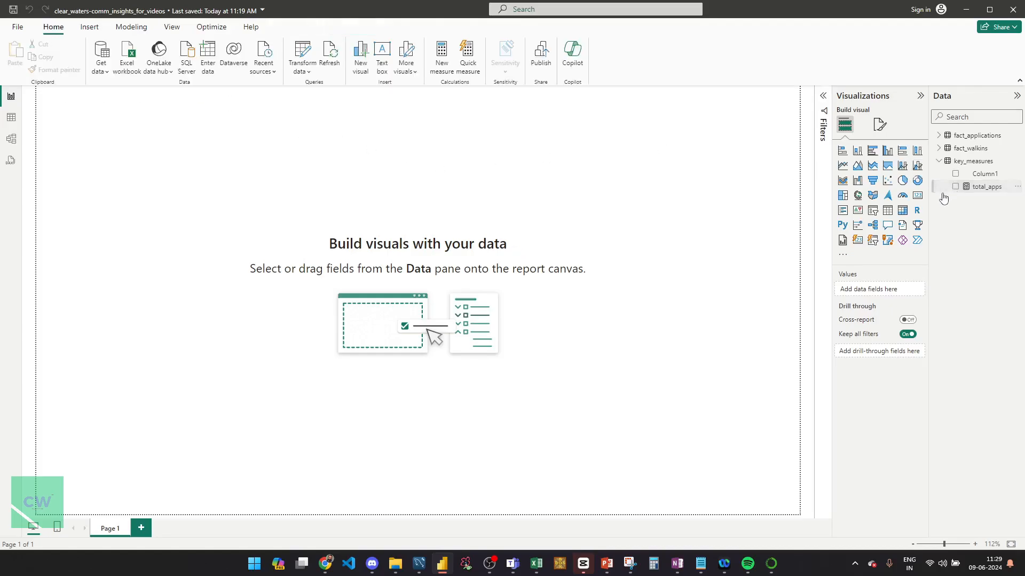
Delete Column1 from the key_measures table, leaving the total_apps measure in place
{"action": "right_click", "coordinate": [991, 176]}
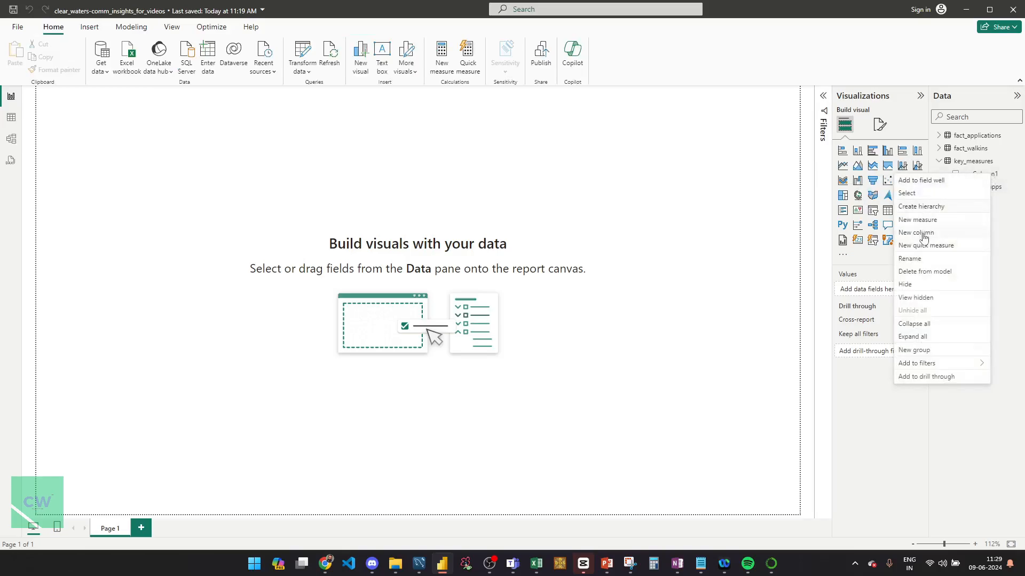
{"action": "left_click", "coordinate": [925, 271]}
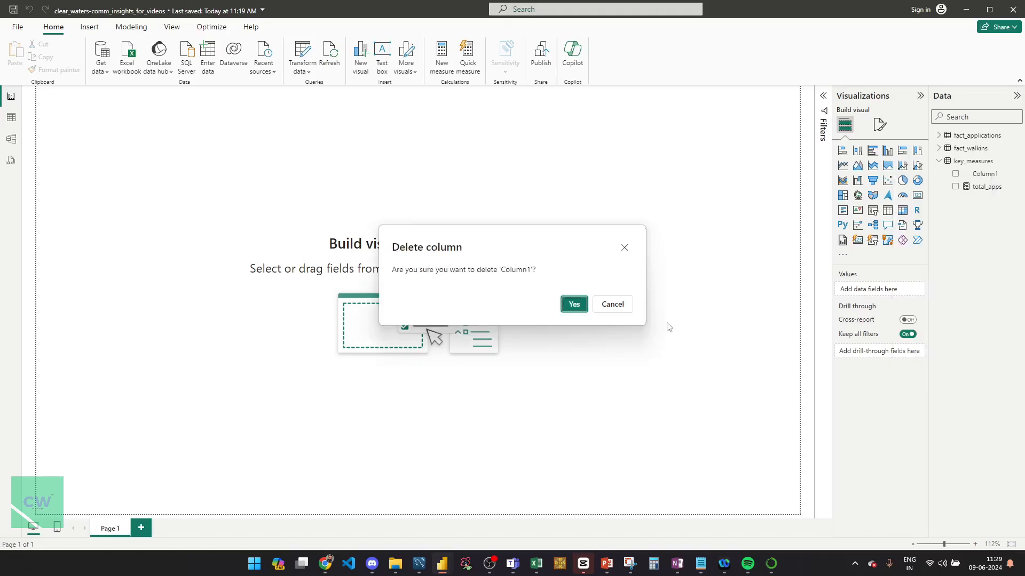
{"action": "left_click", "coordinate": [583, 307]}
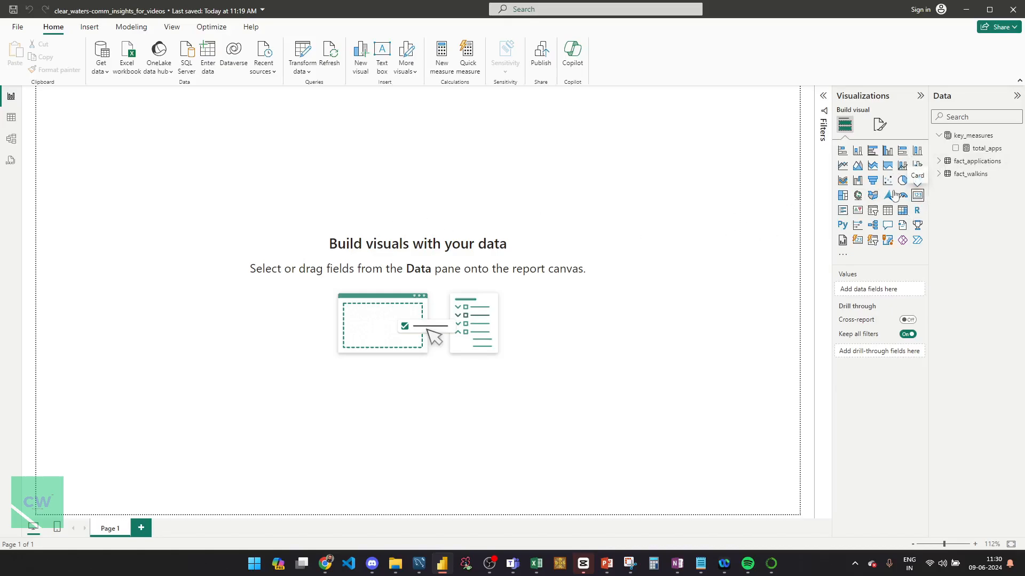
Add a Card visual to Page 1 and assign the total_apps measure to it
{"action": "left_click", "coordinate": [917, 196]}
{"action": "left_click_drag", "start_coordinate": [121, 99], "coordinate": [328, 173]}
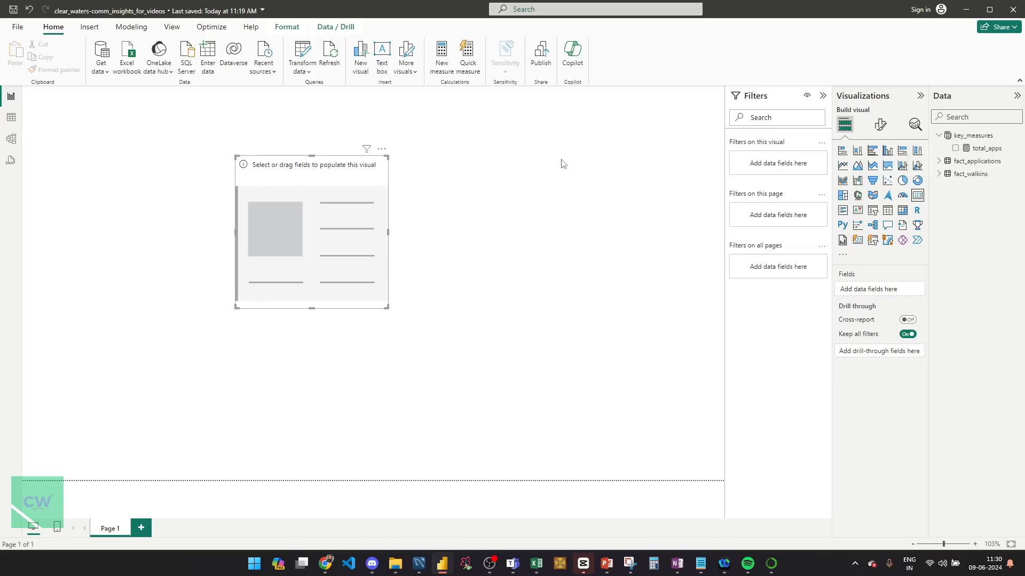
{"action": "left_click_drag", "start_coordinate": [351, 282], "coordinate": [328, 259]}
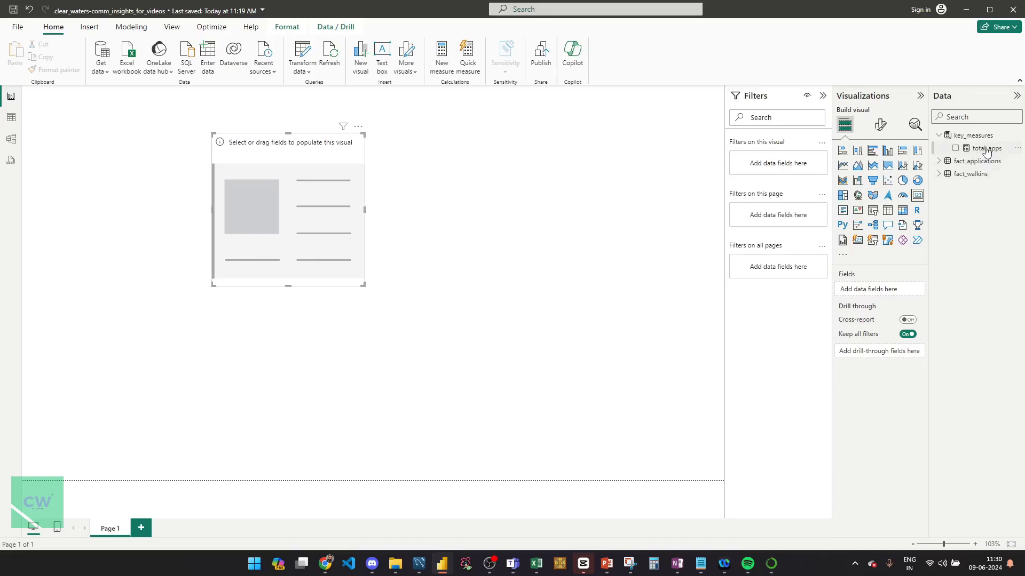
{"action": "left_click_drag", "start_coordinate": [987, 149], "coordinate": [315, 223]}
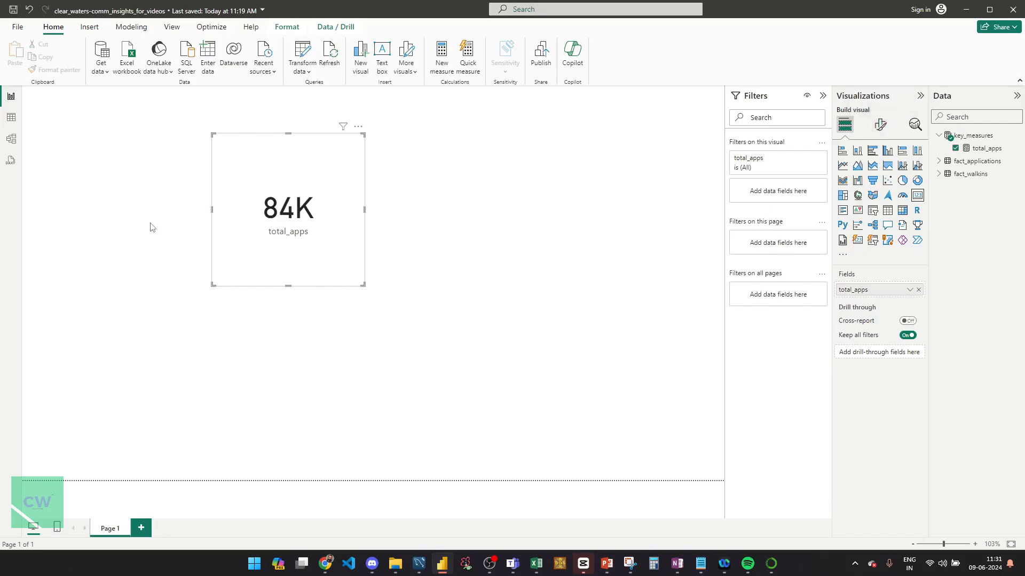
Set the card's callout value display units to None, keep its category label on, and move the card to the page's upper-left corner
{"action": "left_click", "coordinate": [881, 125]}
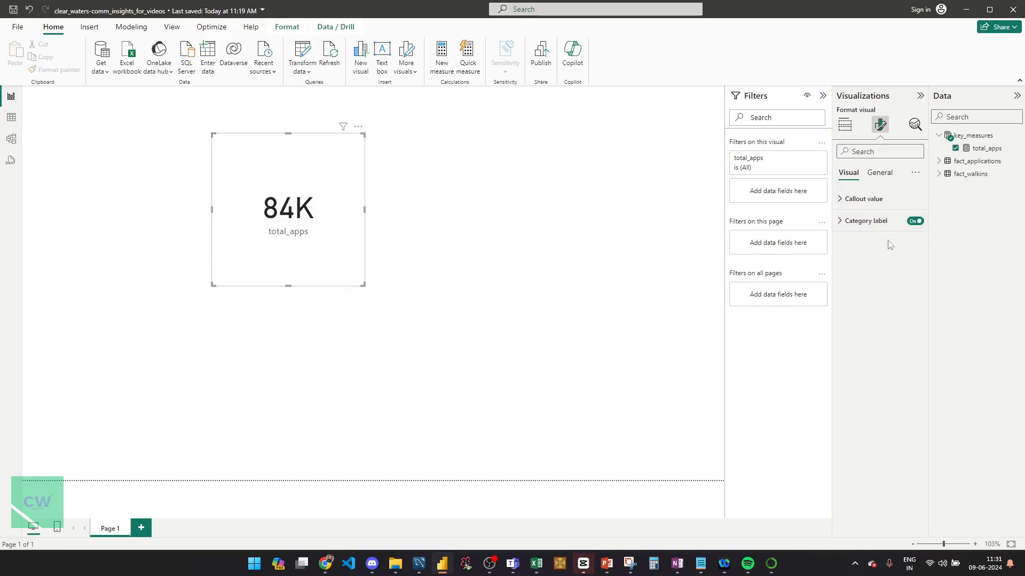
{"action": "left_click", "coordinate": [914, 221]}
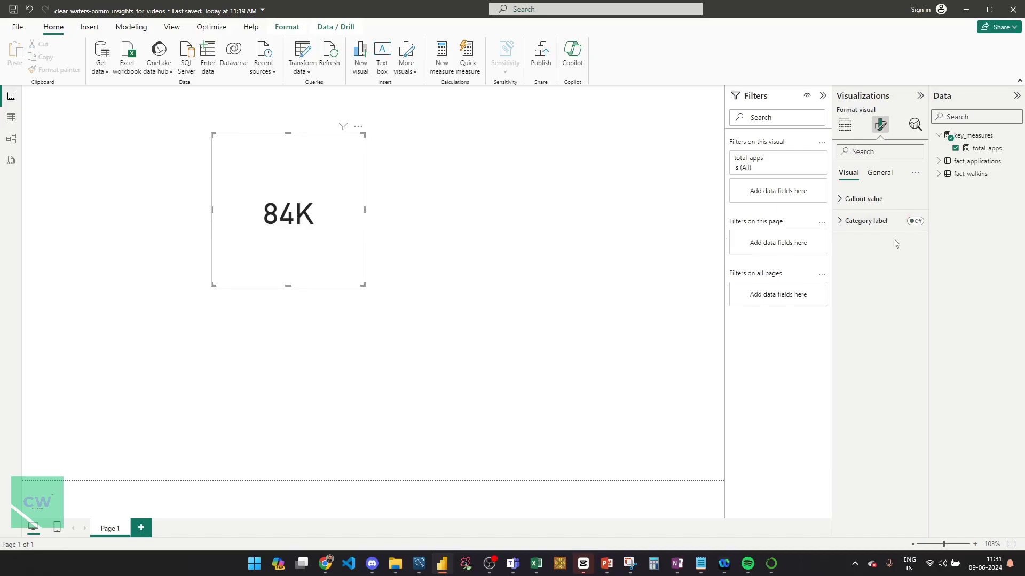
{"action": "left_click", "coordinate": [916, 222]}
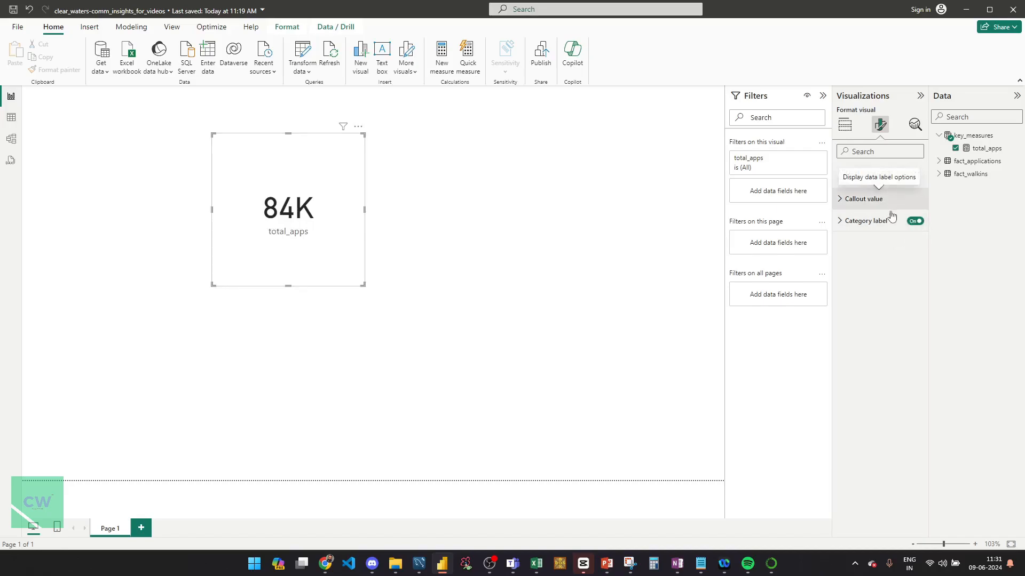
{"action": "left_click", "coordinate": [841, 199]}
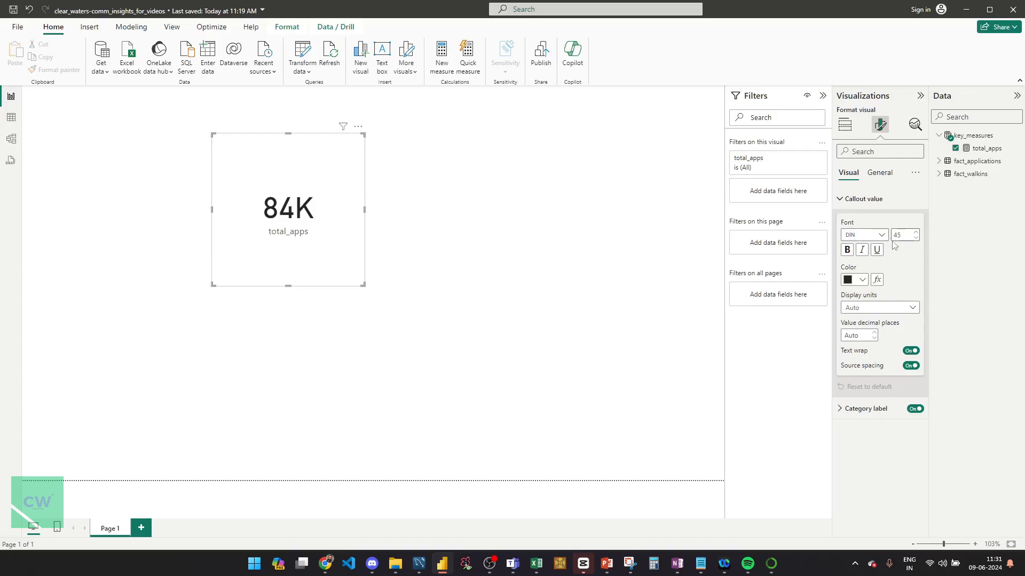
{"action": "left_click", "coordinate": [869, 309]}
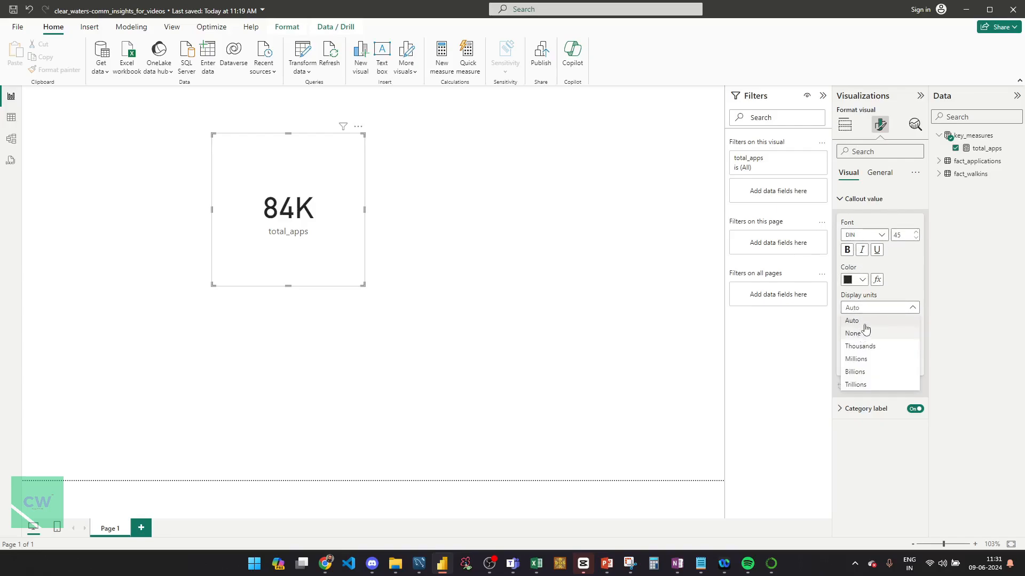
{"action": "left_click", "coordinate": [857, 321]}
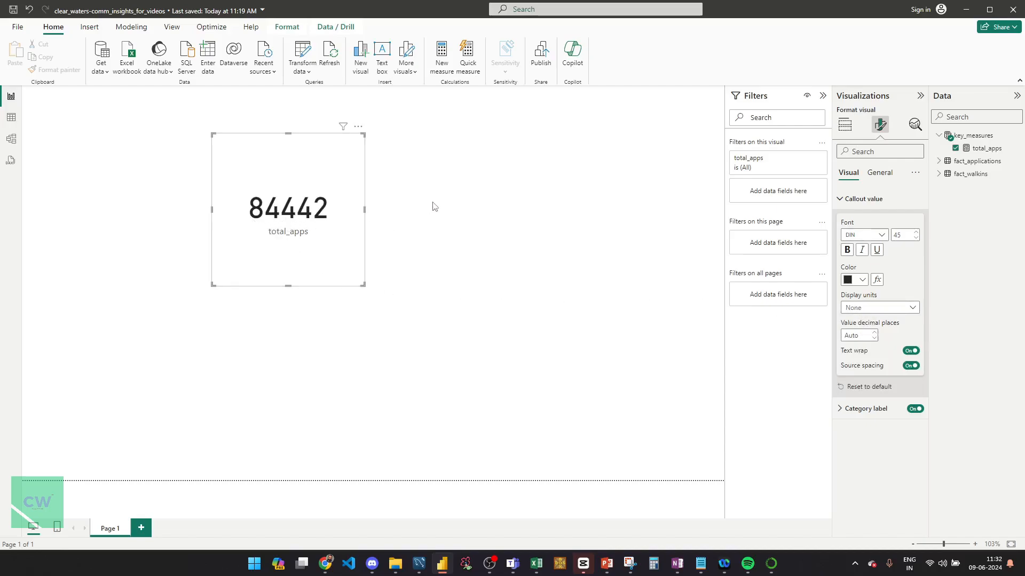
{"action": "left_click", "coordinate": [195, 154]}
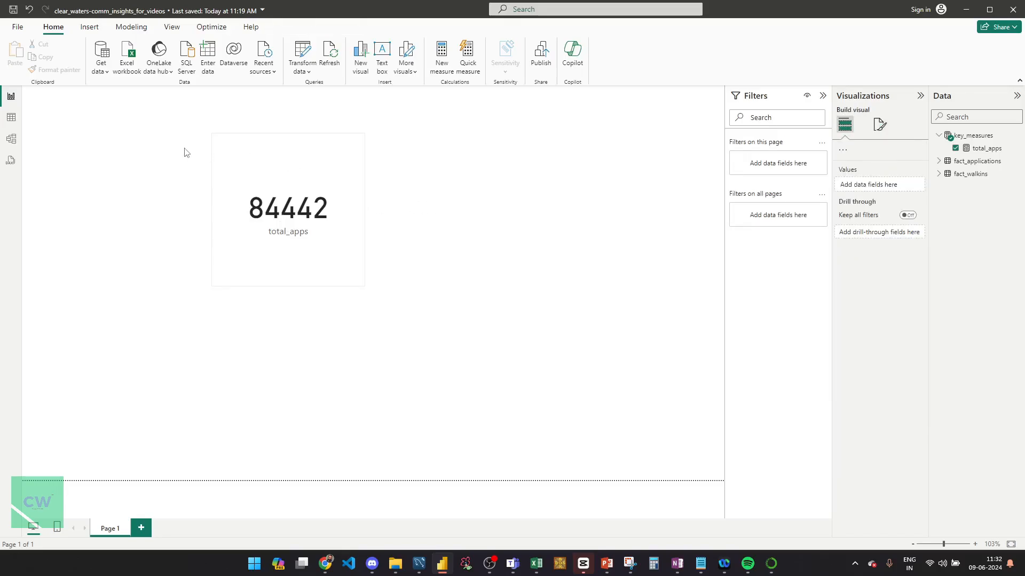
{"action": "left_click_drag", "start_coordinate": [247, 172], "coordinate": [157, 144]}
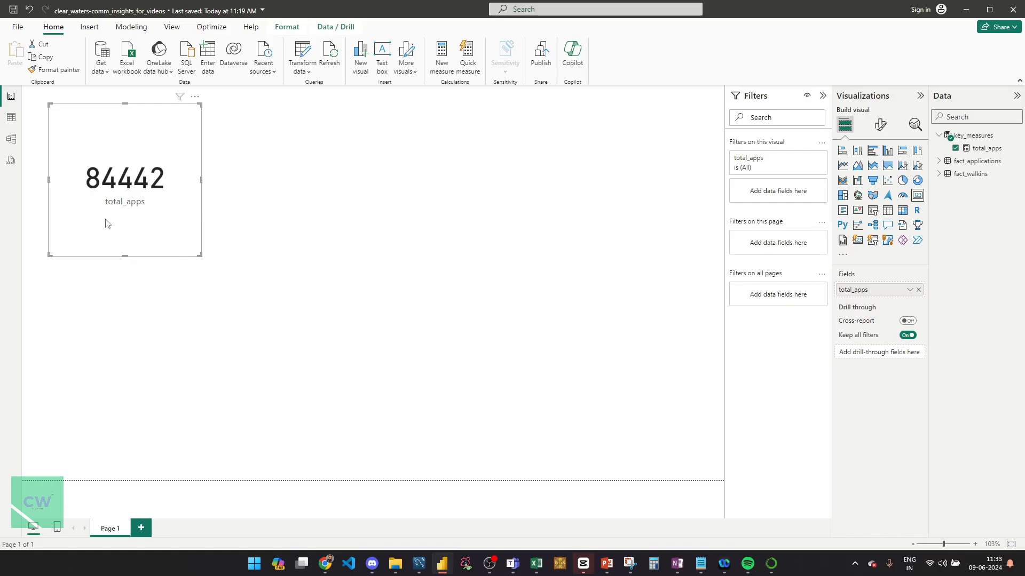
Add another new measure to the key_measures table
{"action": "right_click", "coordinate": [982, 136]}
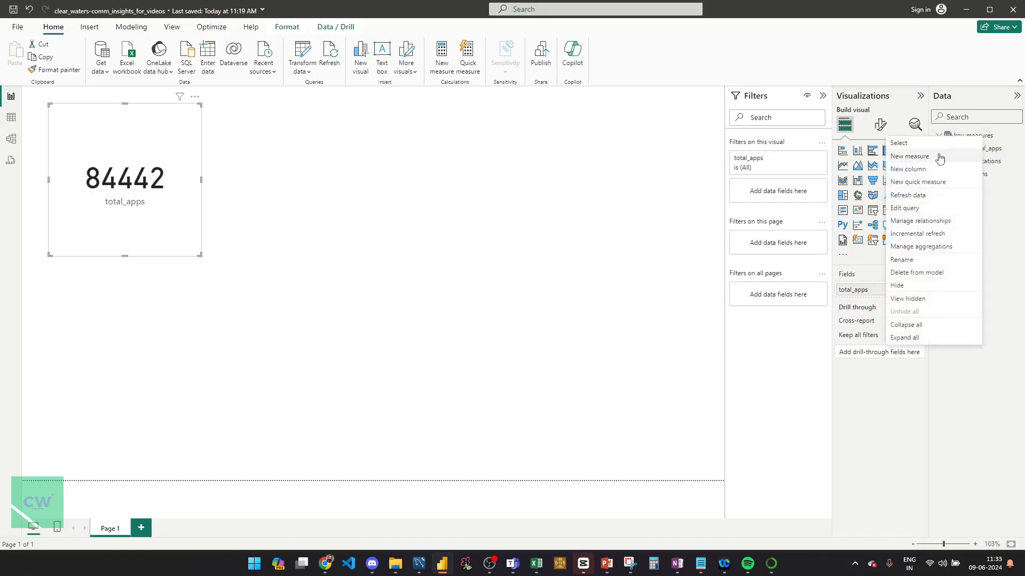
{"action": "key", "text": "Escape"}
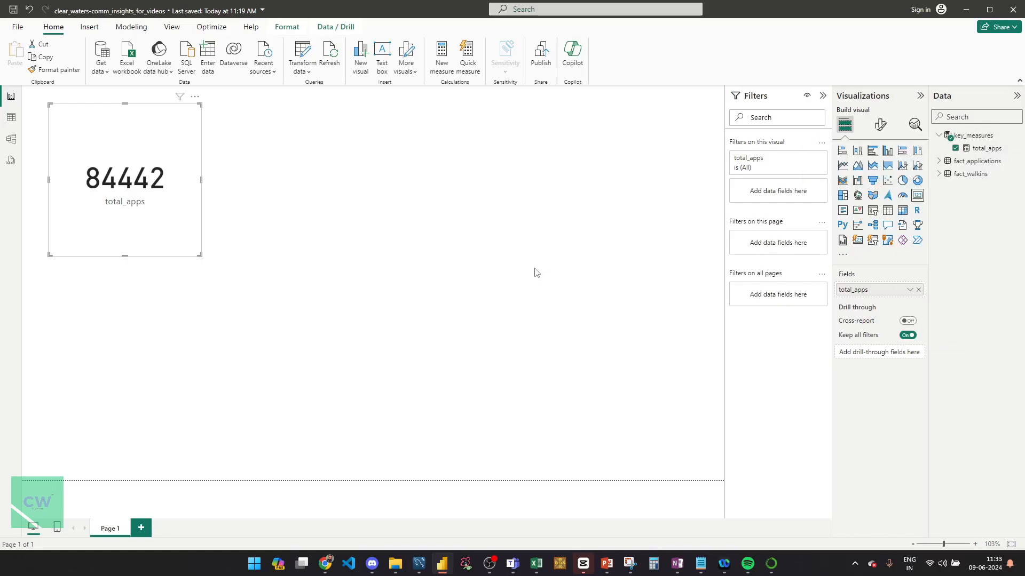
{"action": "key", "text": "ctrl+z"}
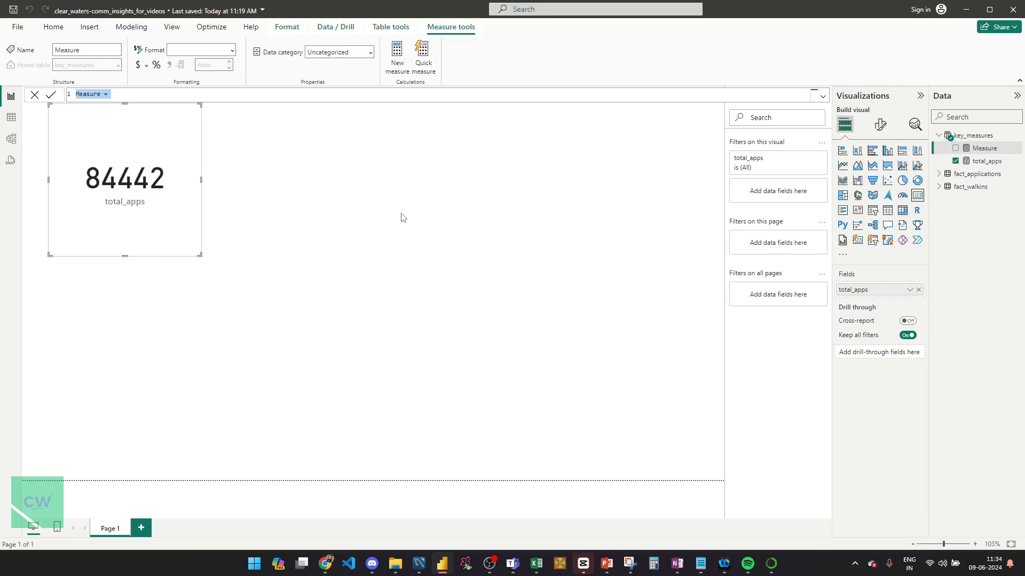
Switch to the ChatGPT conversation in Chrome and submit "create a measure to count total records in fact_application where outcome name is Approve"
{"action": "left_click", "coordinate": [329, 558]}
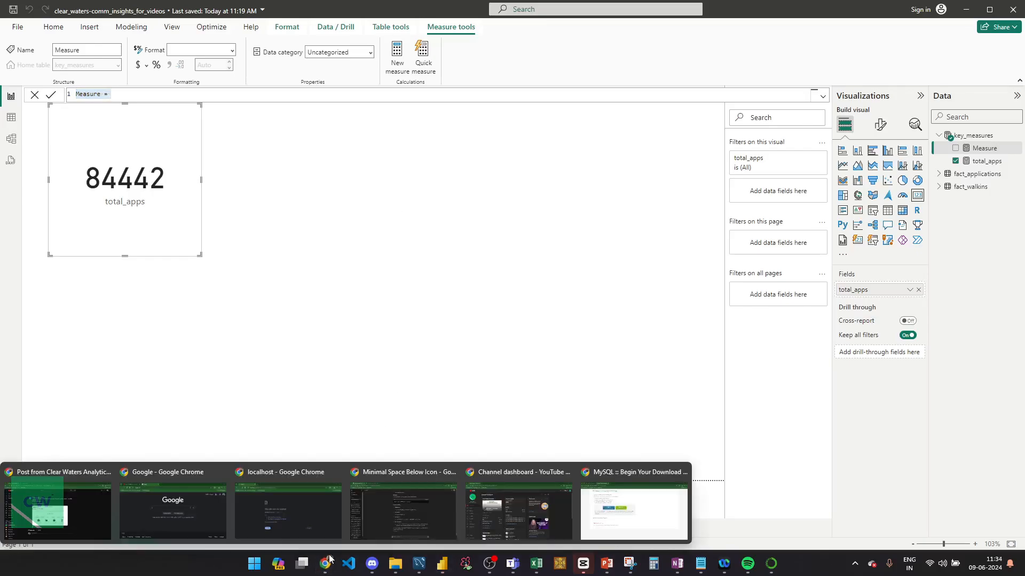
{"action": "left_click", "coordinate": [379, 501]}
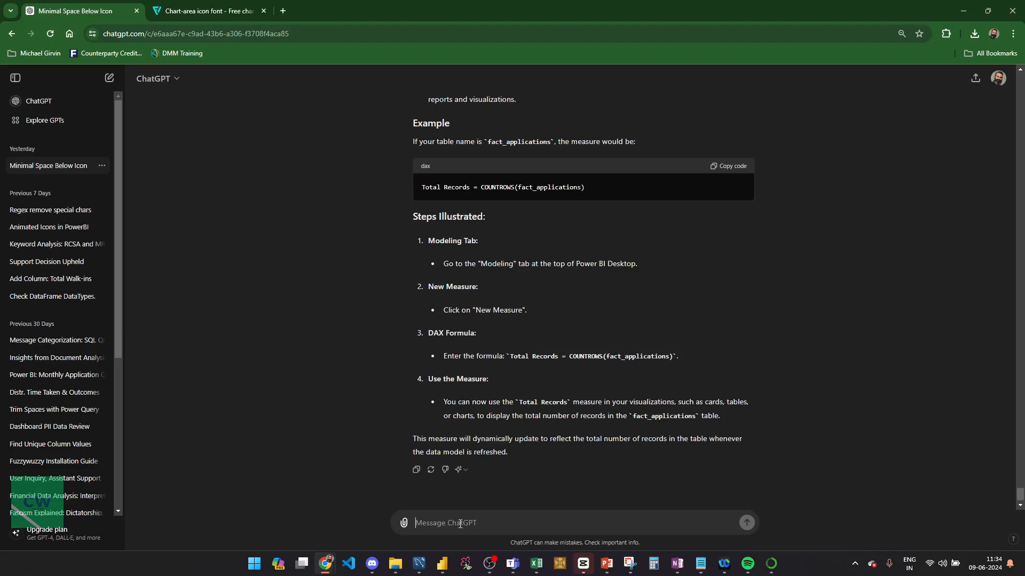
{"action": "type", "text": "count total records in fact"}
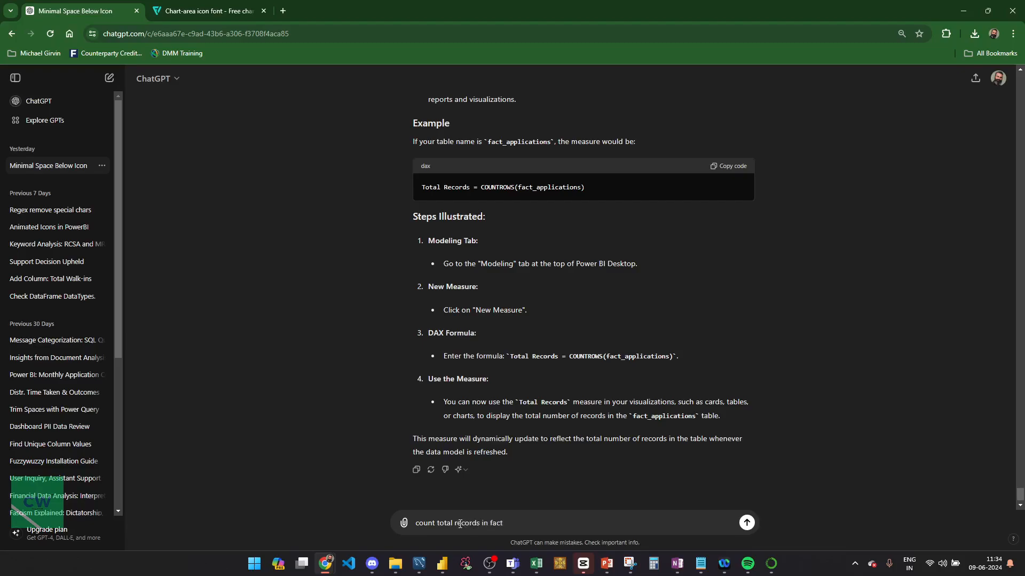
{"action": "type", "text": "t_application"}
{"action": "key", "text": "Home"}
{"action": "type", "text": "create a "}
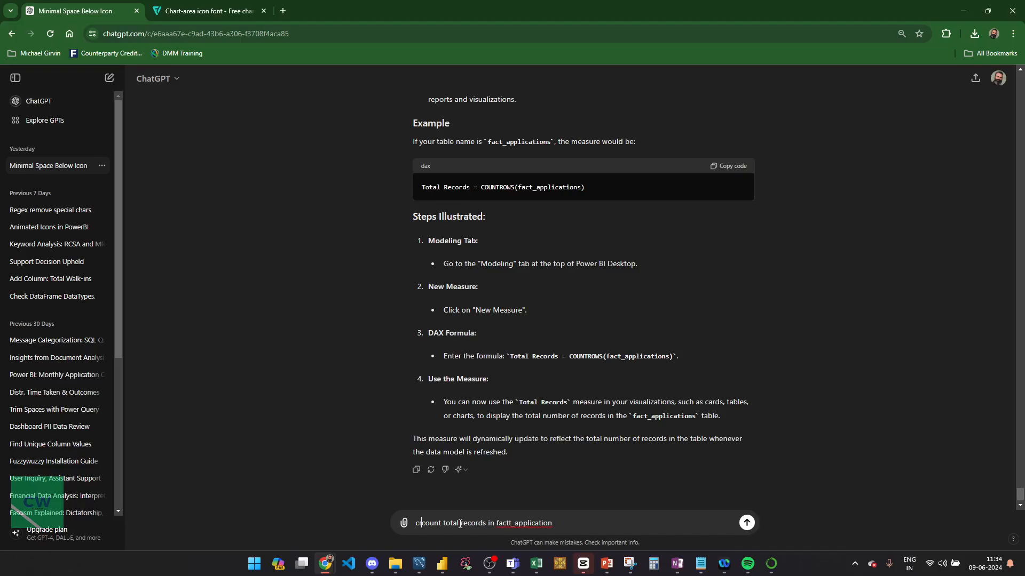
{"action": "type", "text": "meassure to"}
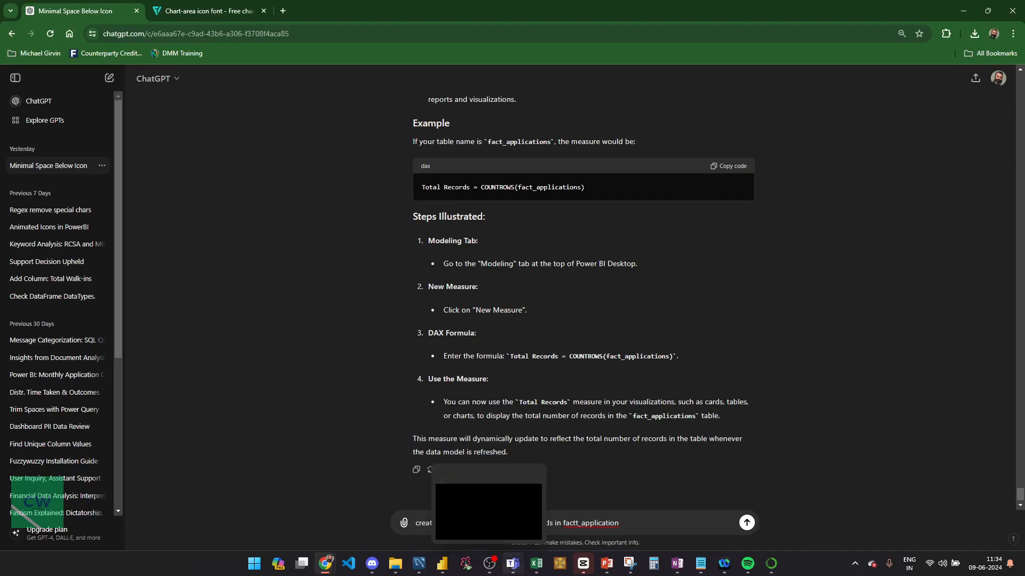
{"action": "key", "text": "BackSpace"}
{"action": "key", "text": "End"}
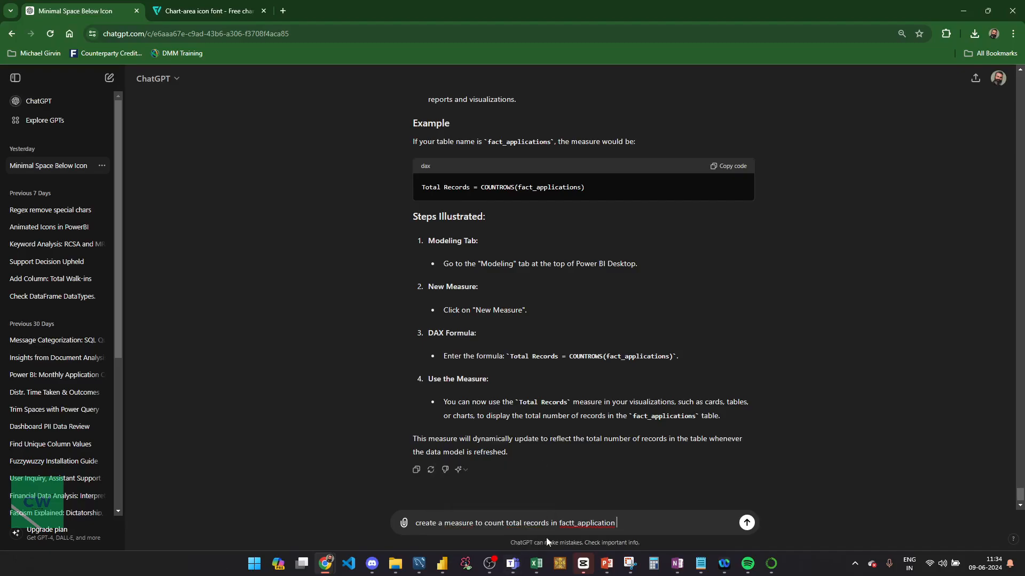
{"action": "mouse_move", "coordinate": [606, 565]}
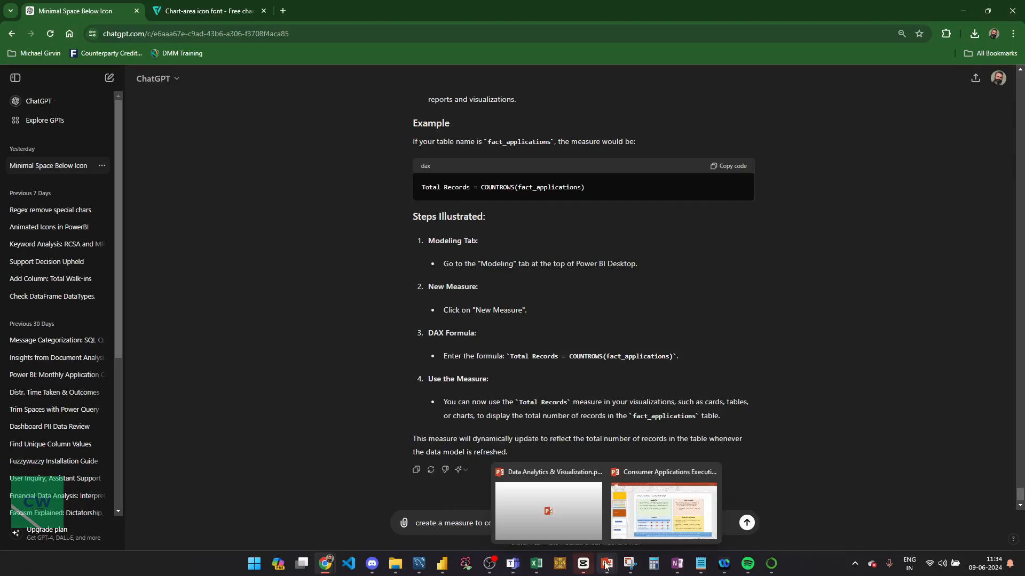
{"action": "type", "text": "where out"}
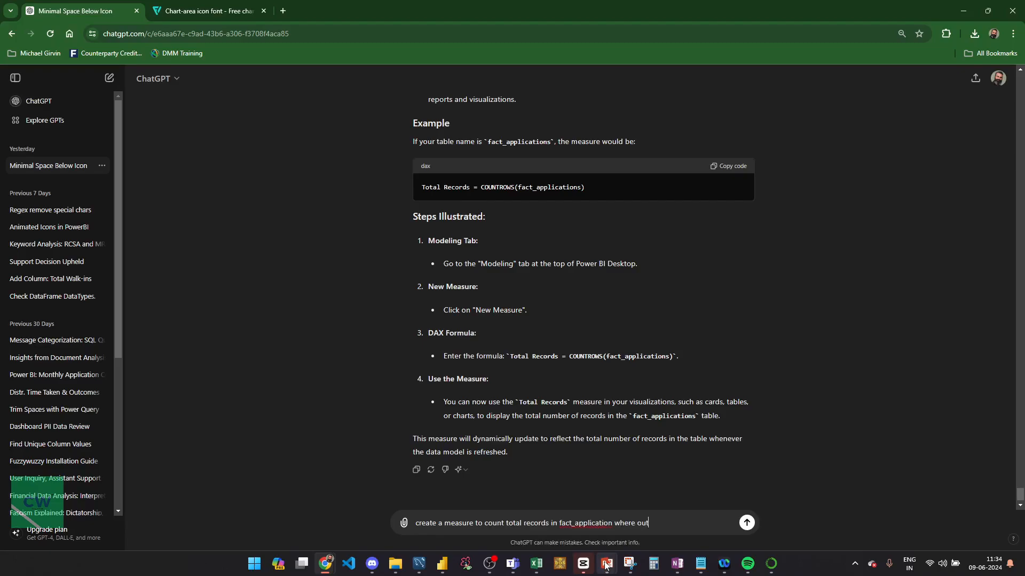
{"action": "type", "text": "come name is Approve"}
{"action": "key", "text": "Return"}
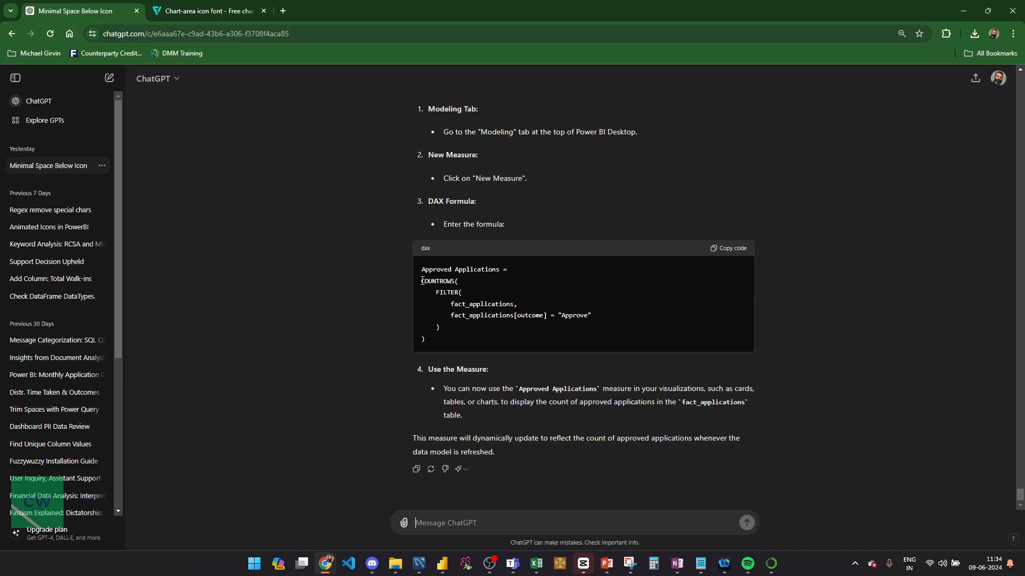
Examine the COUNTROWS and FILTER parts of the suggested Approved Applications formula
{"action": "left_click_drag", "start_coordinate": [420, 282], "coordinate": [459, 285]}
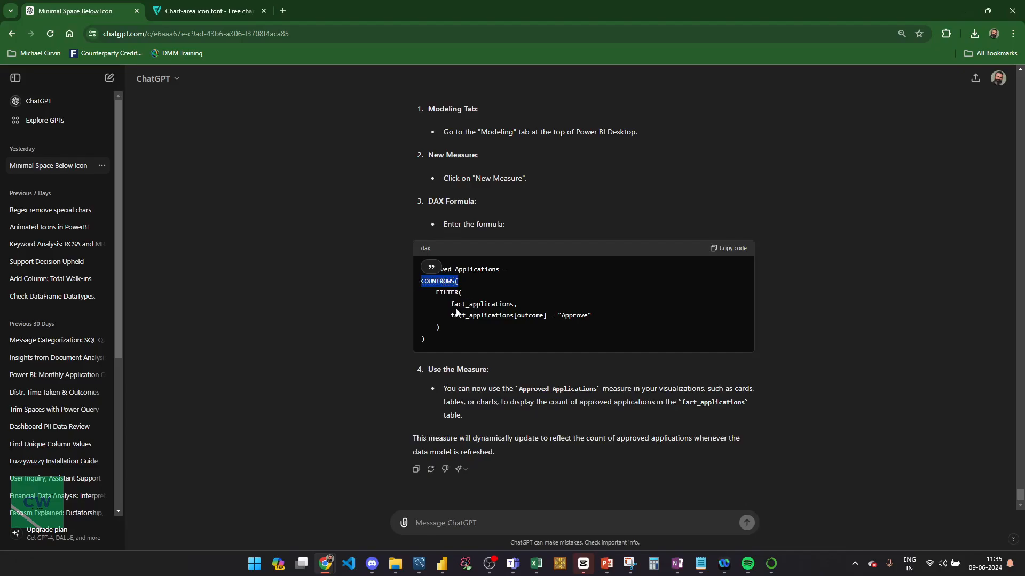
{"action": "double_click", "coordinate": [496, 305]}
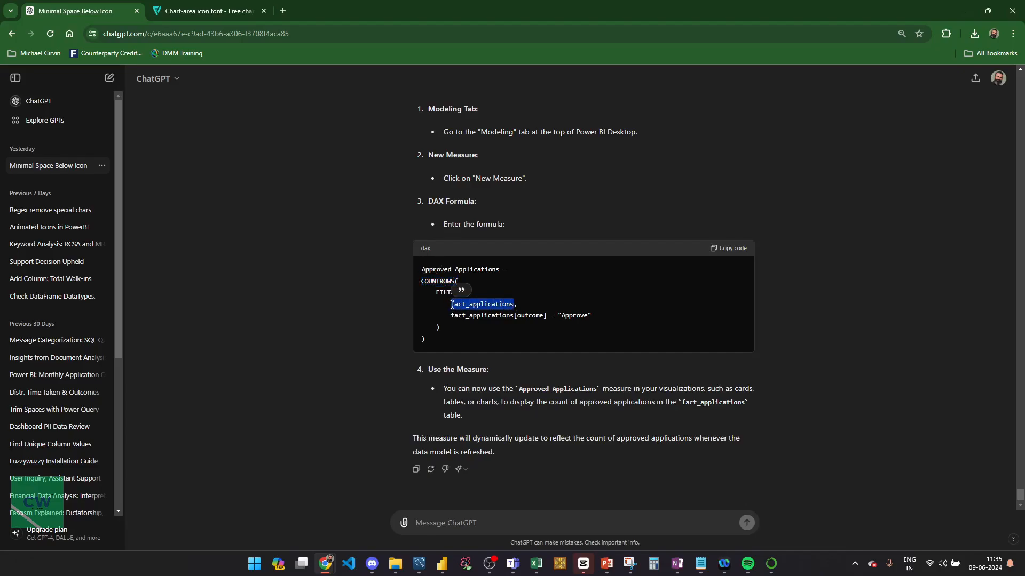
{"action": "left_click_drag", "start_coordinate": [434, 295], "coordinate": [495, 452]}
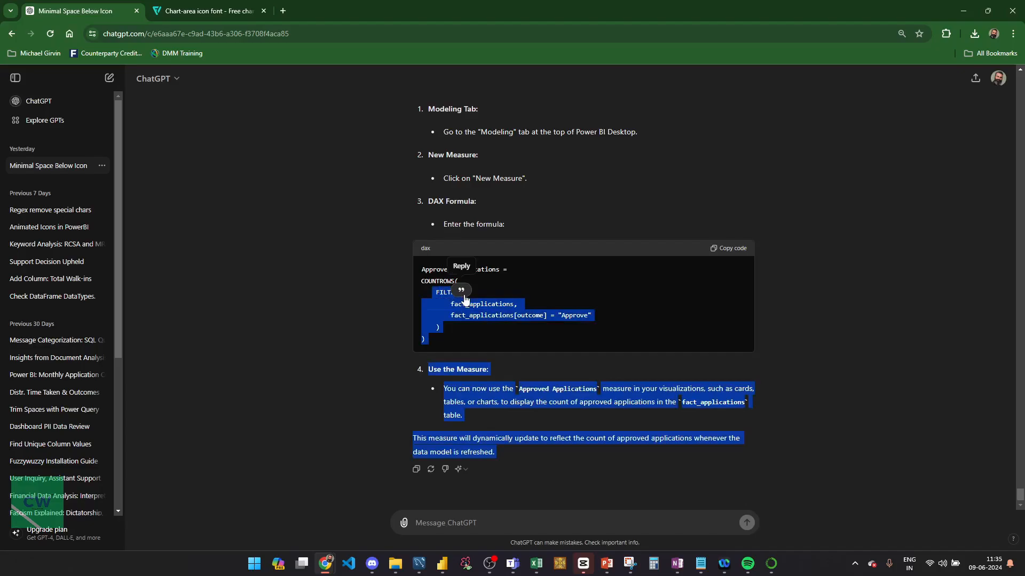
Examine the outcome column, the "Approve" condition and the COUNTROWS function in the suggested Approved Applications formula
{"action": "left_click", "coordinate": [486, 319]}
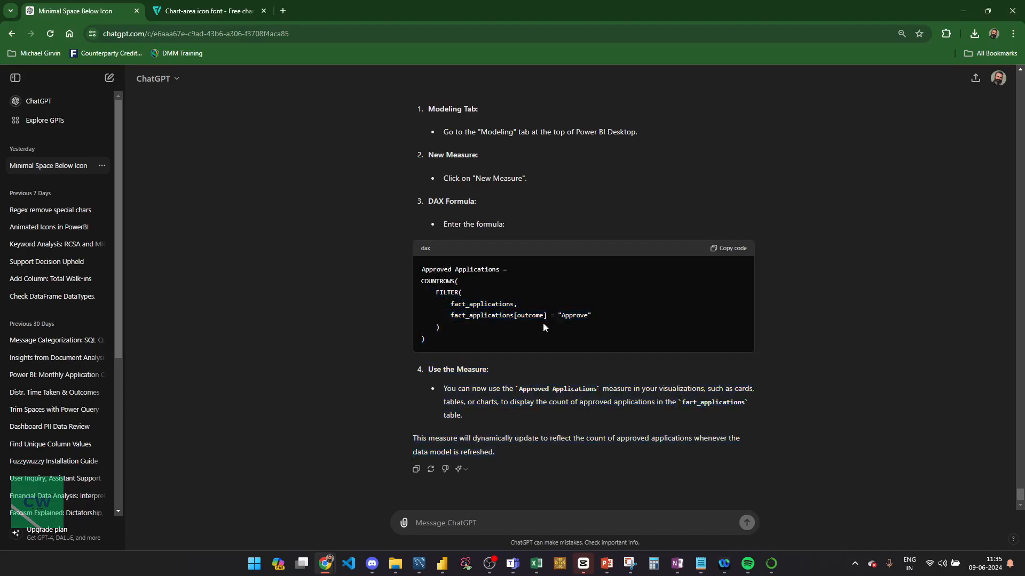
{"action": "left_click_drag", "start_coordinate": [547, 318], "coordinate": [525, 315]}
{"action": "left_click", "coordinate": [570, 315]}
{"action": "left_click_drag", "start_coordinate": [451, 315], "coordinate": [498, 305]}
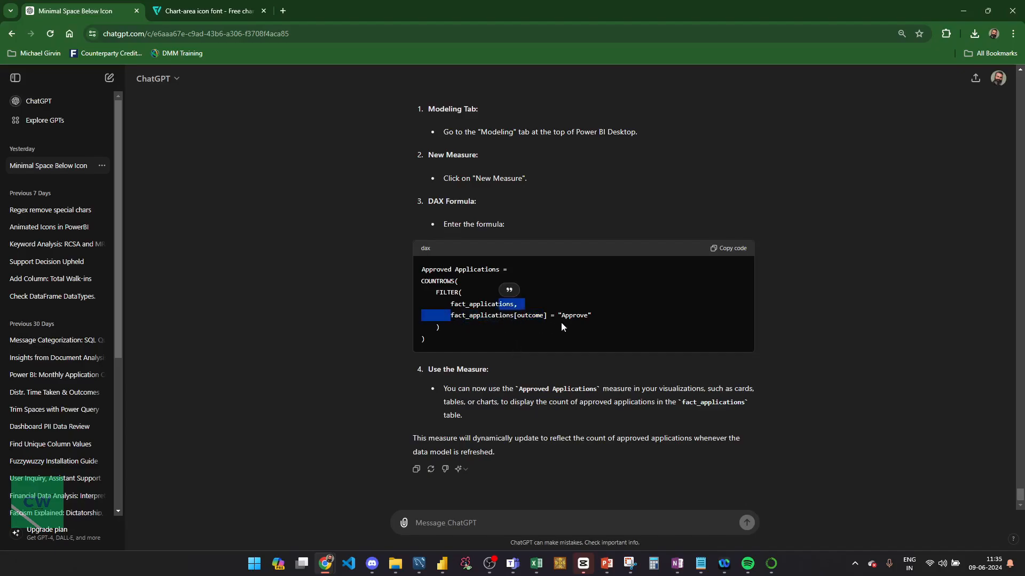
{"action": "double_click", "coordinate": [530, 315]}
{"action": "double_click", "coordinate": [575, 316]}
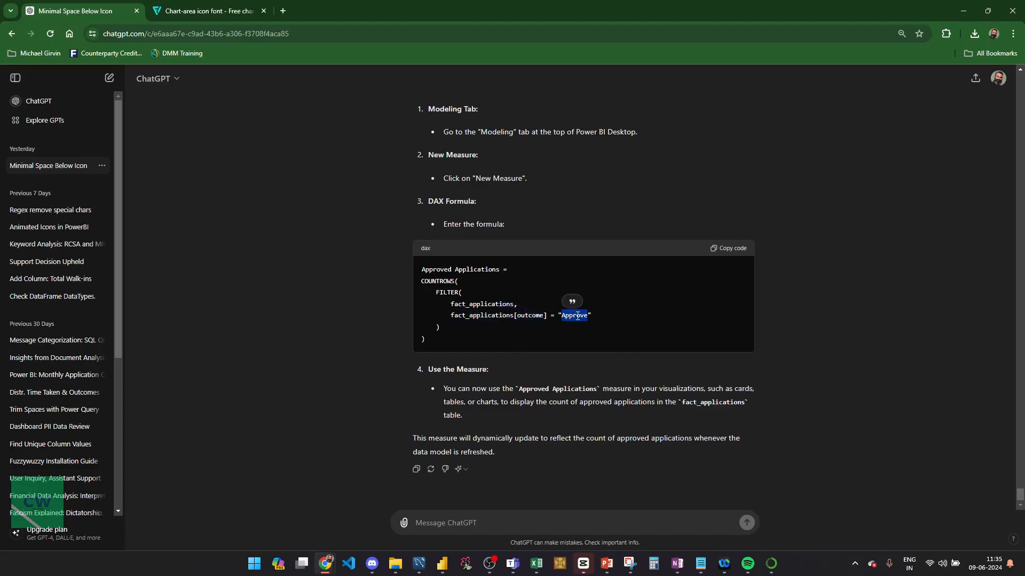
{"action": "double_click", "coordinate": [439, 282]}
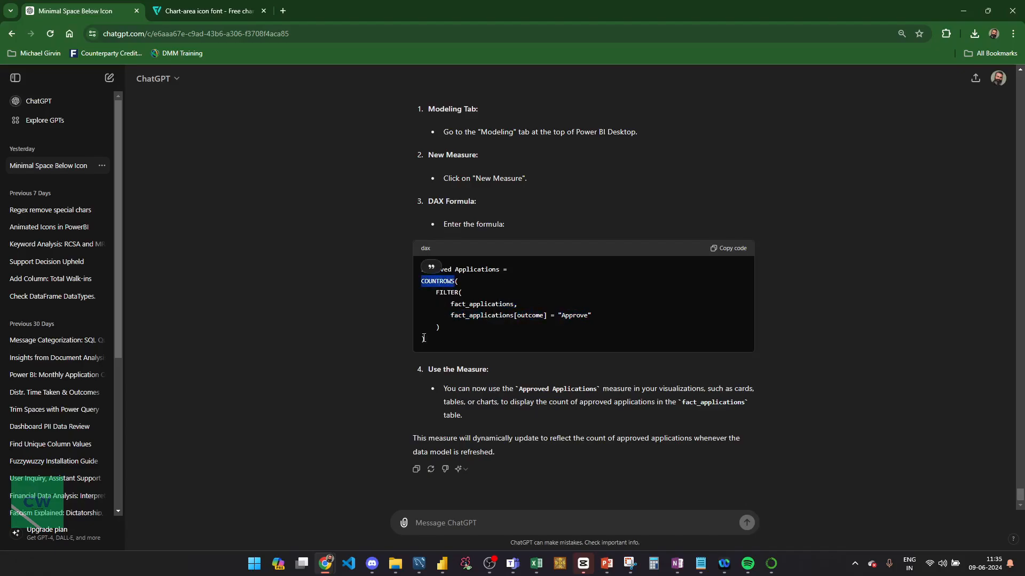
Copy the COUNTROWS expression from the suggested formula without the measure name, and switch to Power BI Desktop
{"action": "left_click_drag", "start_coordinate": [426, 343], "coordinate": [419, 287]}
{"action": "key", "text": "ctrl+c"}
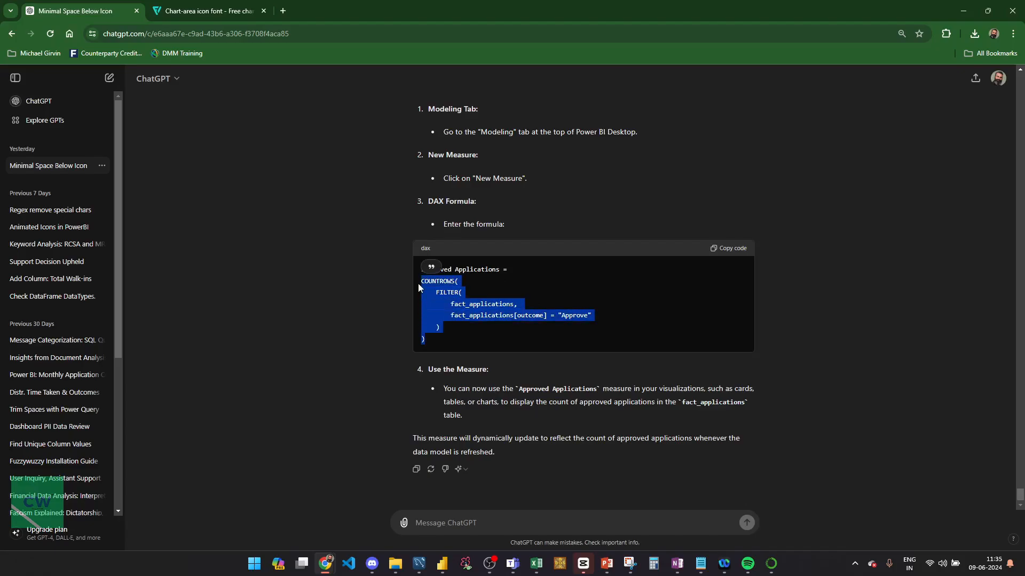
{"action": "left_click", "coordinate": [442, 564]}
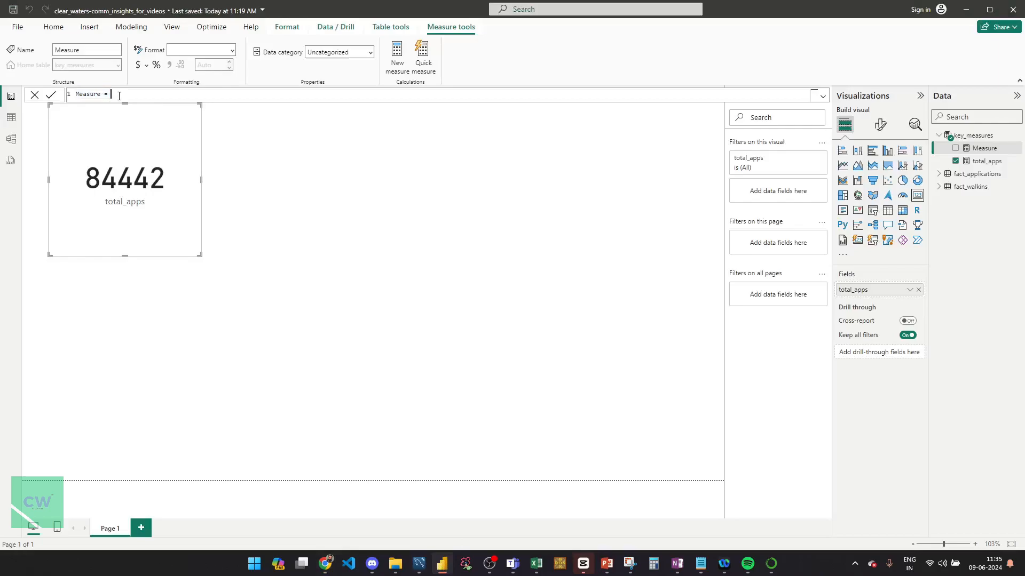
Rename the new measure total_approved and paste the copied COUNTROWS and FILTER expression as its formula
{"action": "left_click_drag", "start_coordinate": [110, 94], "coordinate": [63, 91]}
{"action": "type", "text": "total"}
{"action": "type", "text": "+ap"}
{"action": "key", "text": "BackSpace"}
{"action": "key", "text": "BackSpace"}
{"action": "key", "text": "BackSpace"}
{"action": "type", "text": "_approved ="}
{"action": "key", "text": "ctrl+v"}
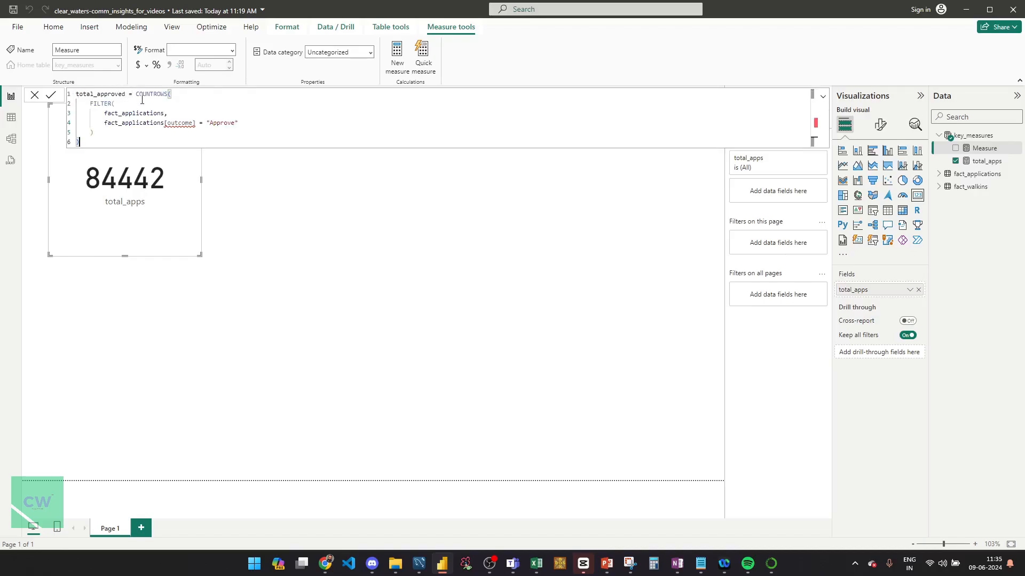
Look up the outcome column in the fact_applications fields, correct the formula's reference to outcome_name, and commit the measure
{"action": "left_click", "coordinate": [174, 122]}
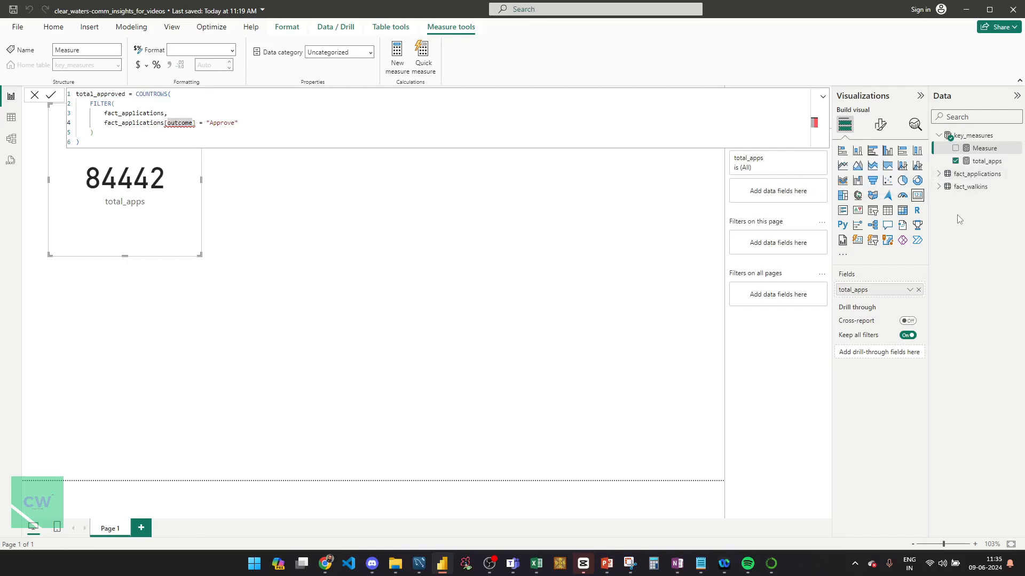
{"action": "left_click", "coordinate": [943, 180]}
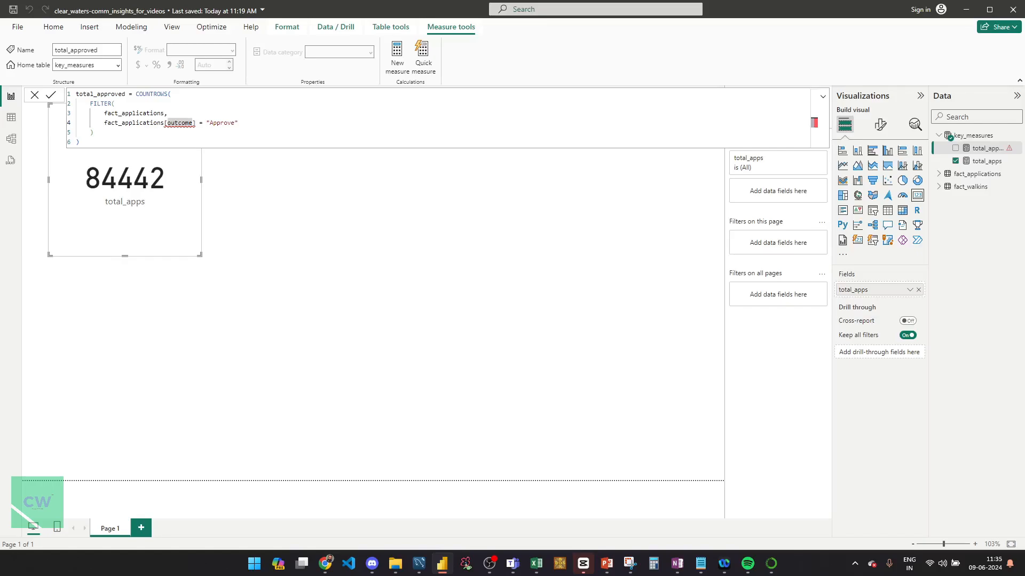
{"action": "left_click", "coordinate": [938, 174]}
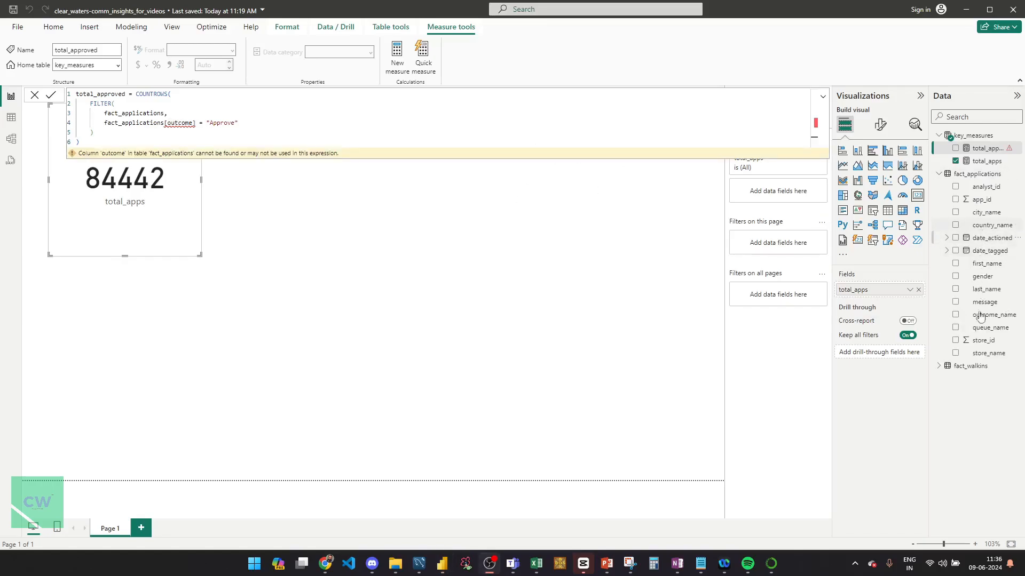
{"action": "left_click", "coordinate": [195, 125]}
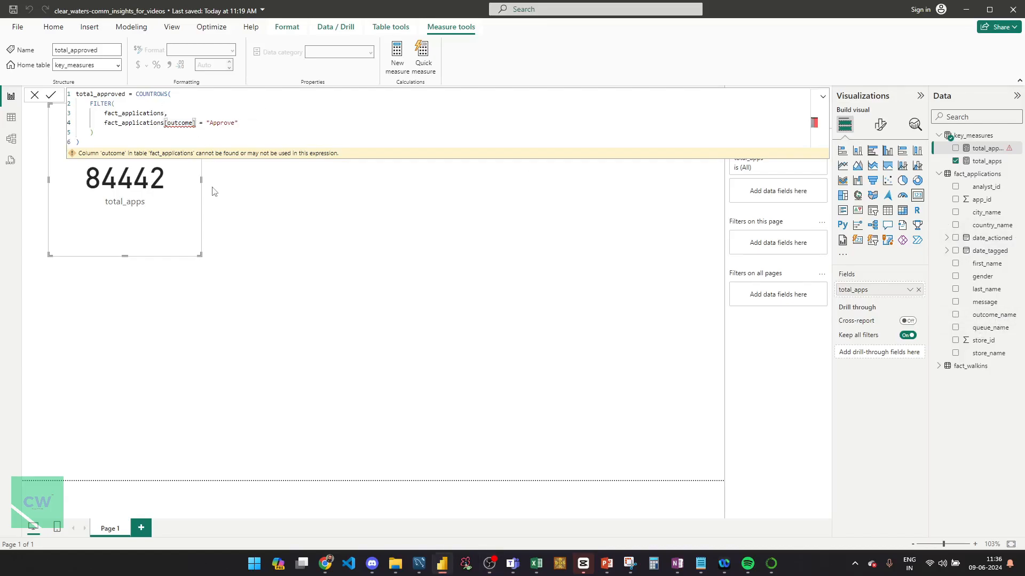
{"action": "type", "text": "_name"}
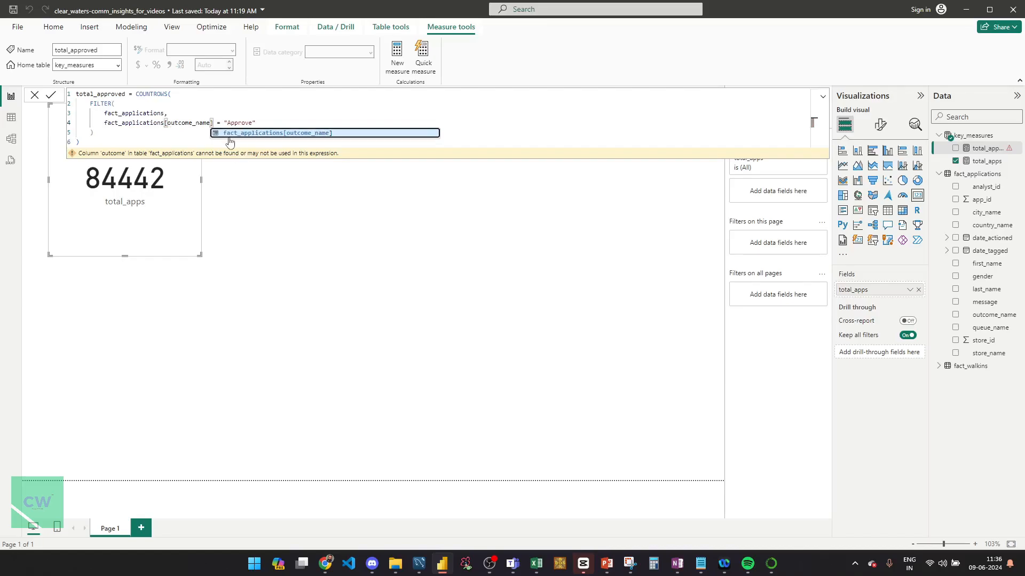
{"action": "left_click", "coordinate": [152, 139]}
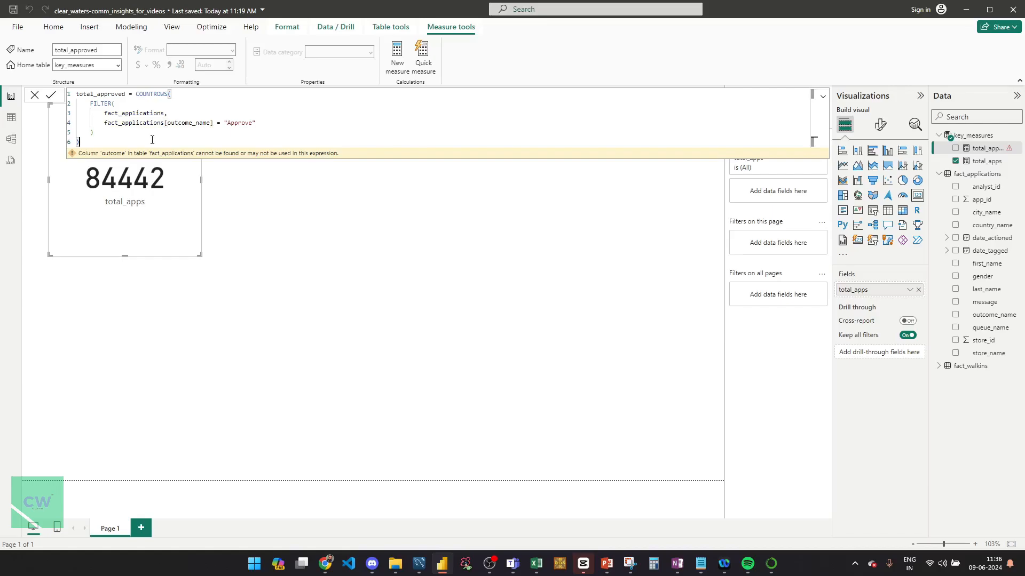
{"action": "key", "text": "Return"}
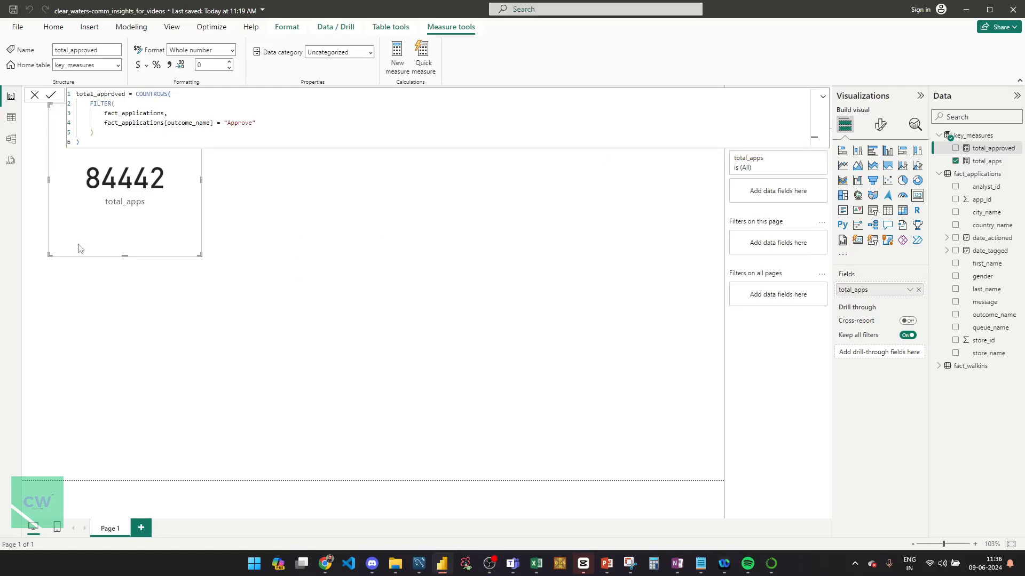
Duplicate the total_apps card, place the copy below the original, and replace its field with total_approved
{"action": "left_click", "coordinate": [74, 220]}
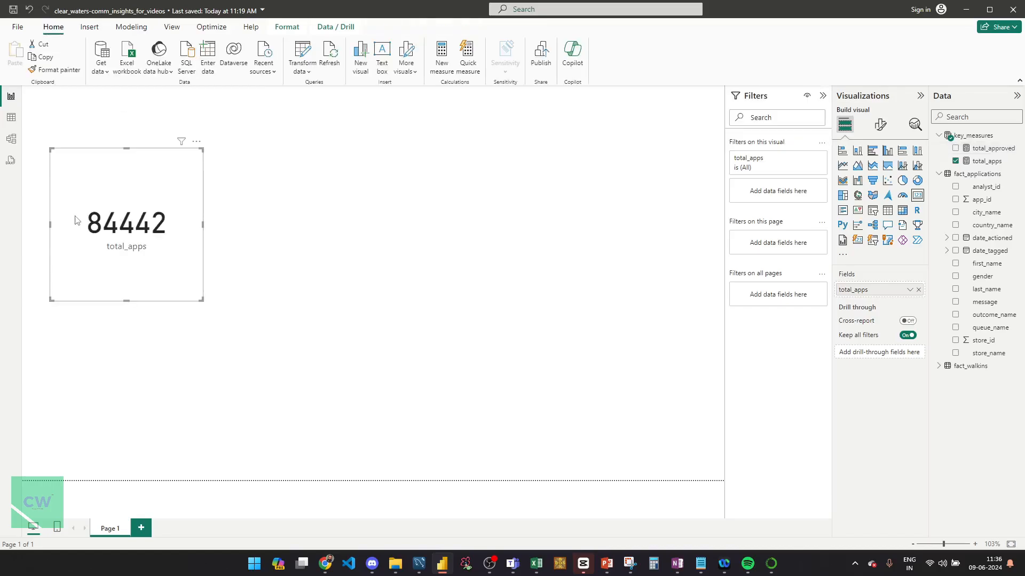
{"action": "key", "text": "ctrl+c"}
{"action": "key", "text": "ctrl+v"}
{"action": "left_click_drag", "start_coordinate": [84, 195], "coordinate": [94, 317]}
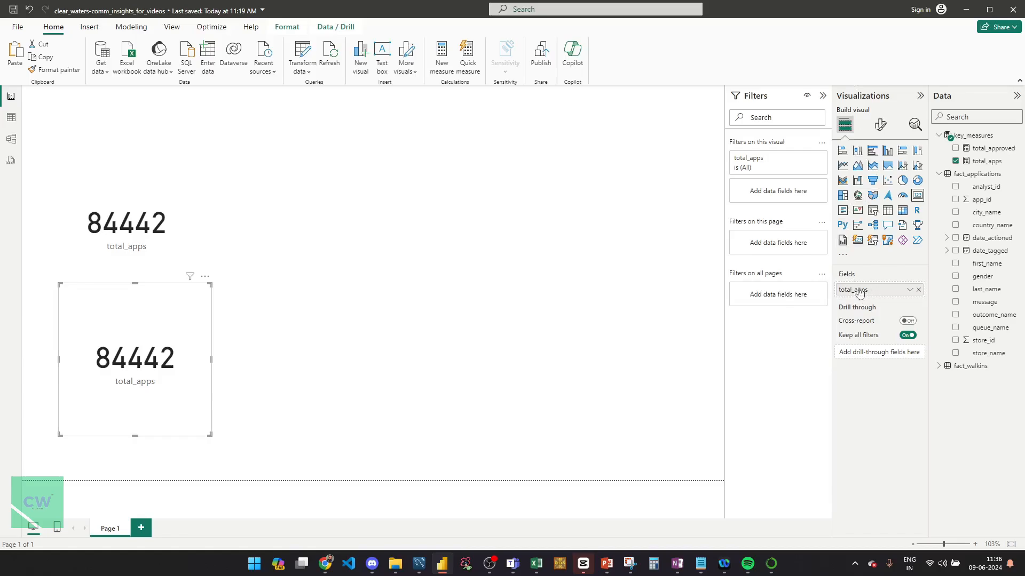
{"action": "left_click", "coordinate": [919, 290]}
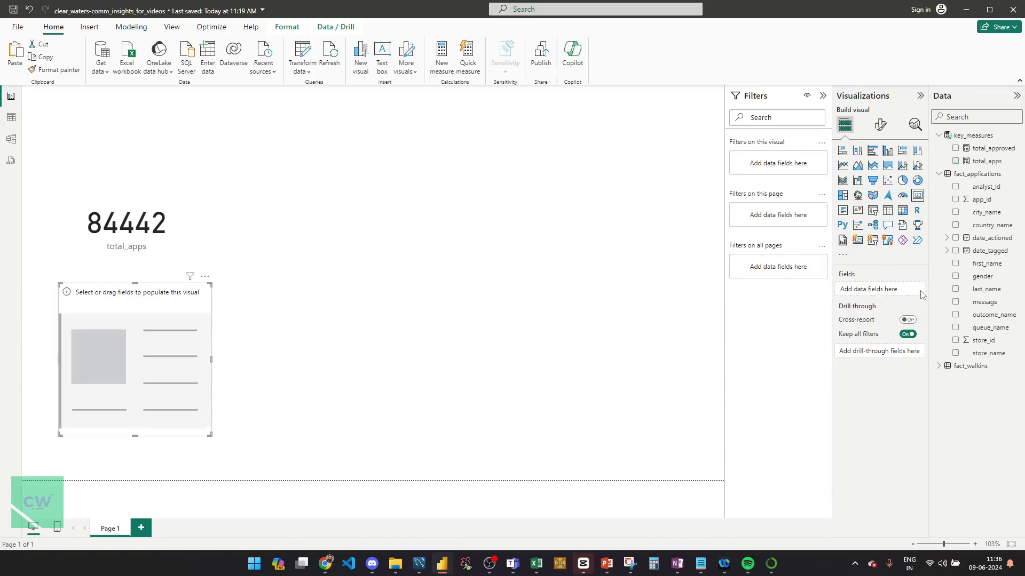
{"action": "left_click_drag", "start_coordinate": [988, 151], "coordinate": [887, 295]}
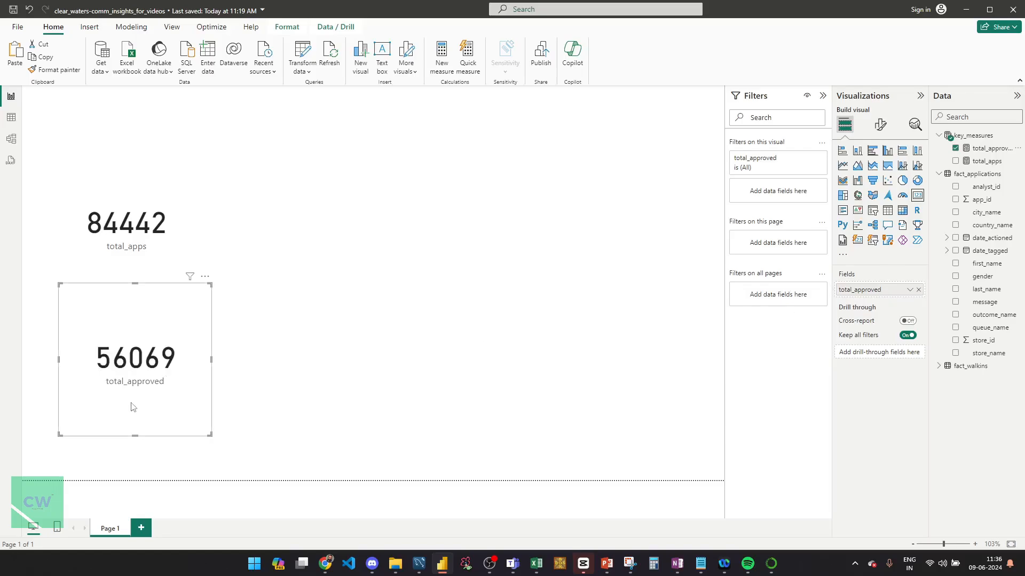